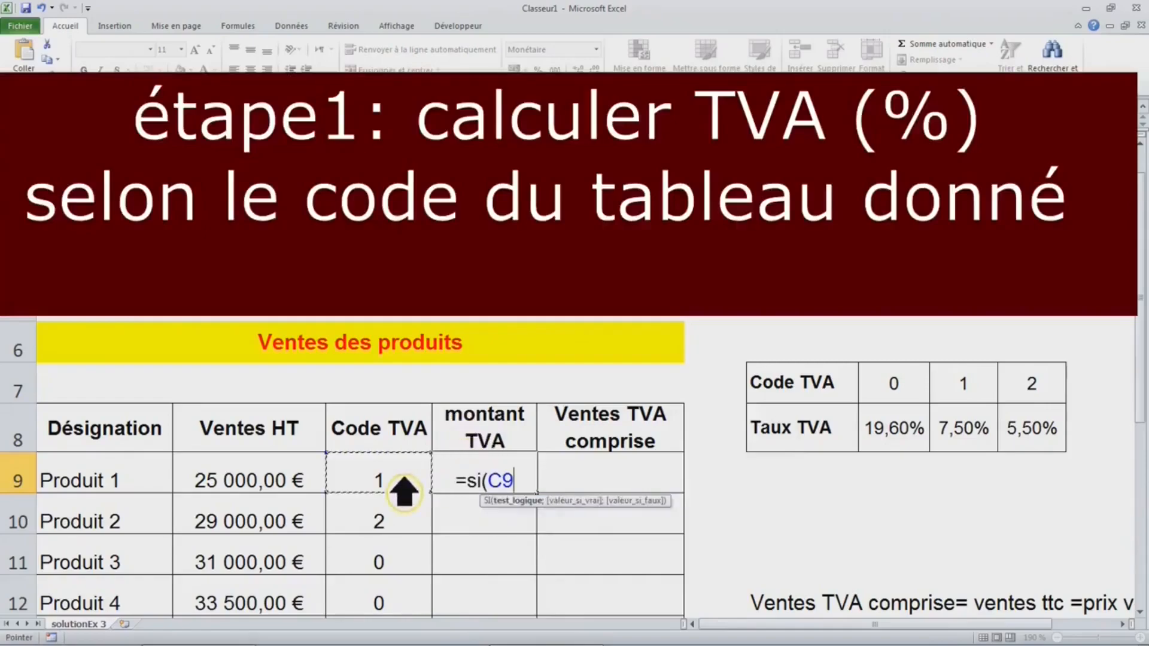
Begin D9's SI formula by testing whether C9 equals $I$7 and returning $I$8 when true
text(=)
click(966, 392)
key(F4)
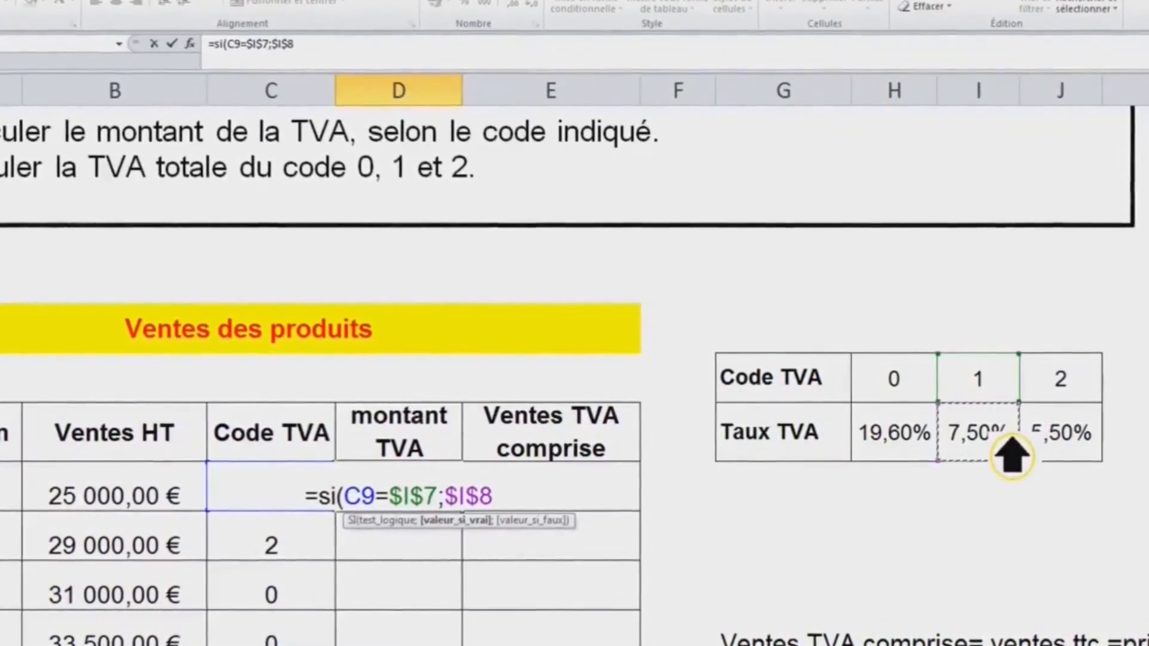
Complete D9's formula with a nested SI returning $H$8 when C9 equals $H$7 and $J$8 otherwise, accepting the proposed closing-parenthesis correction
text(si()
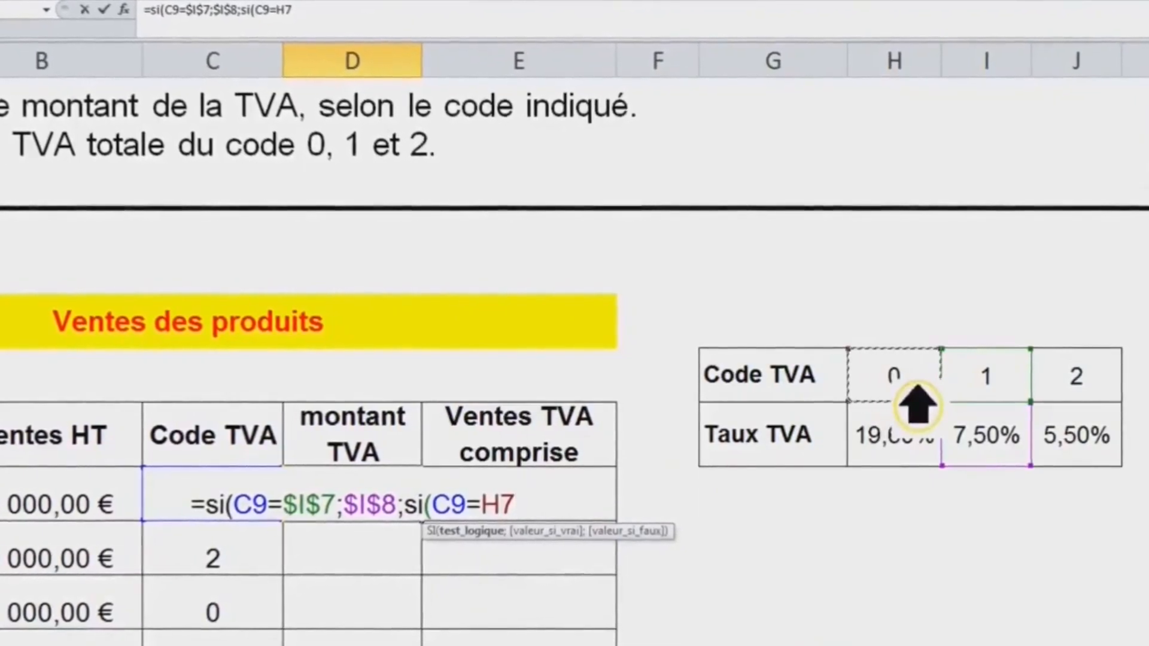
text(;)
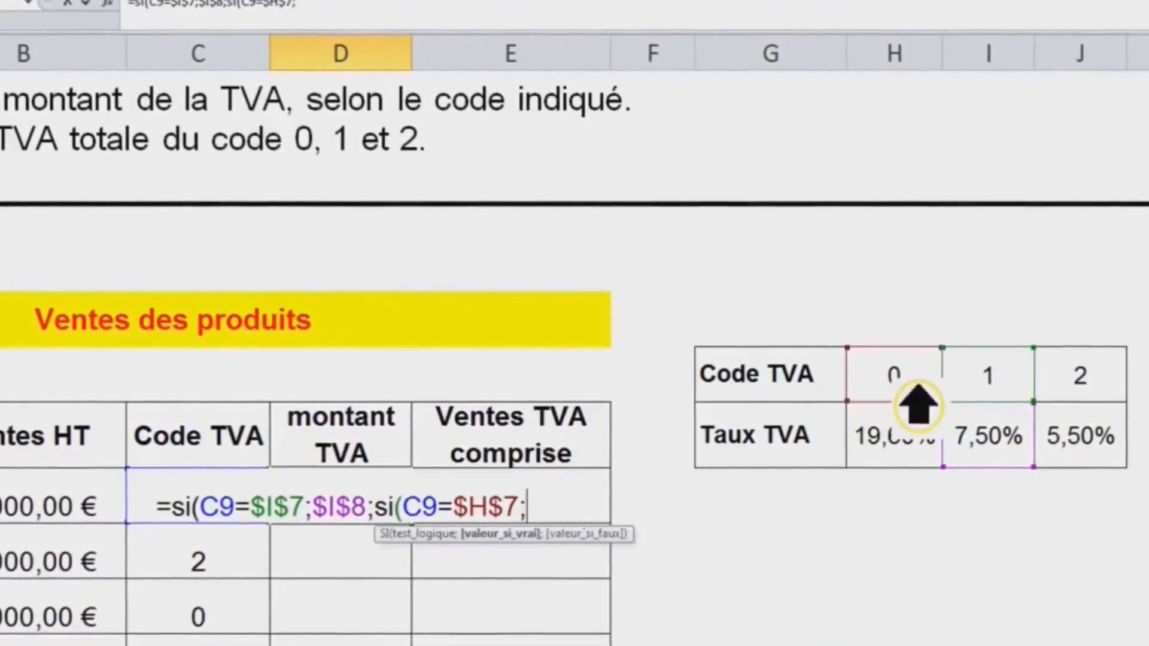
click(927, 446)
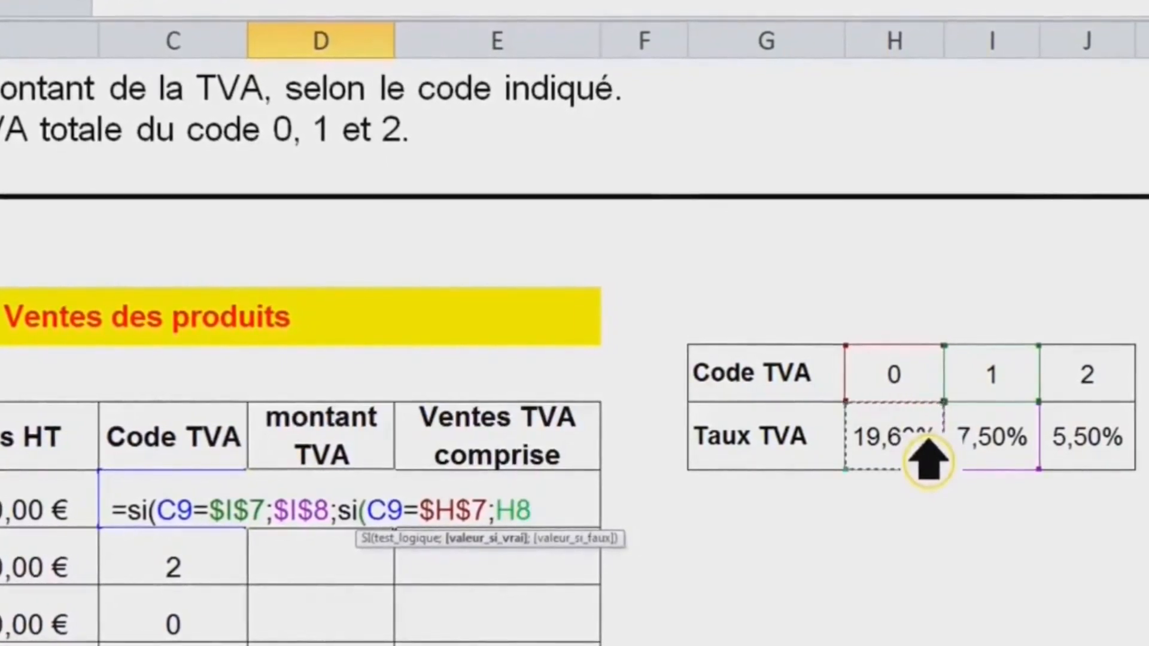
key(F4)
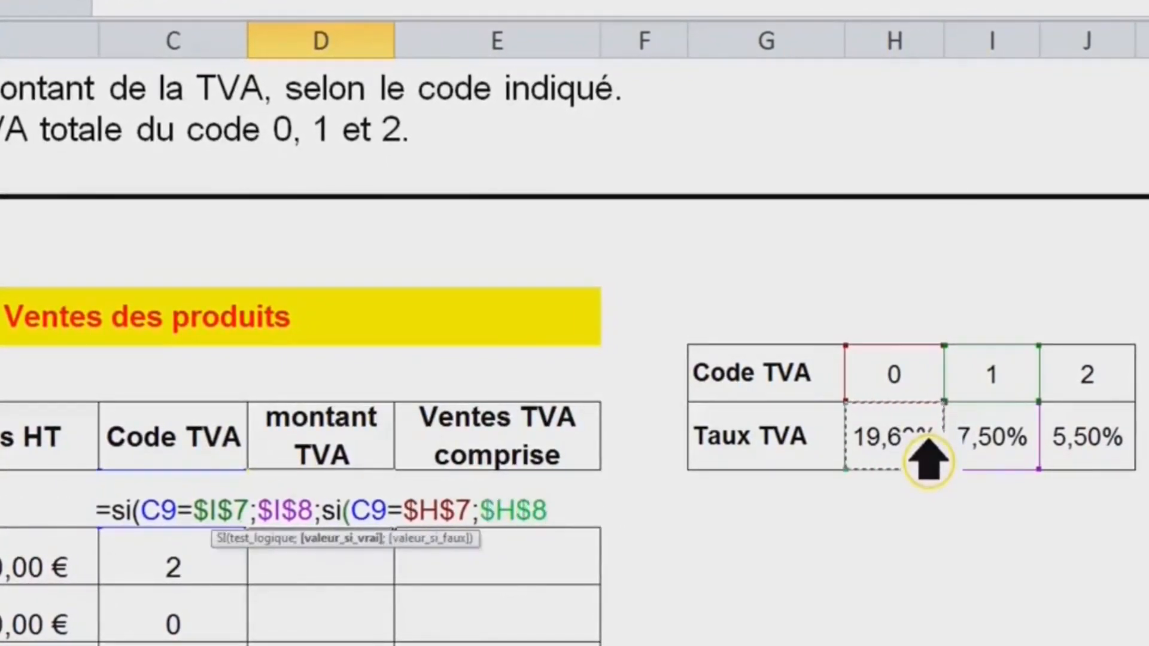
text(;)
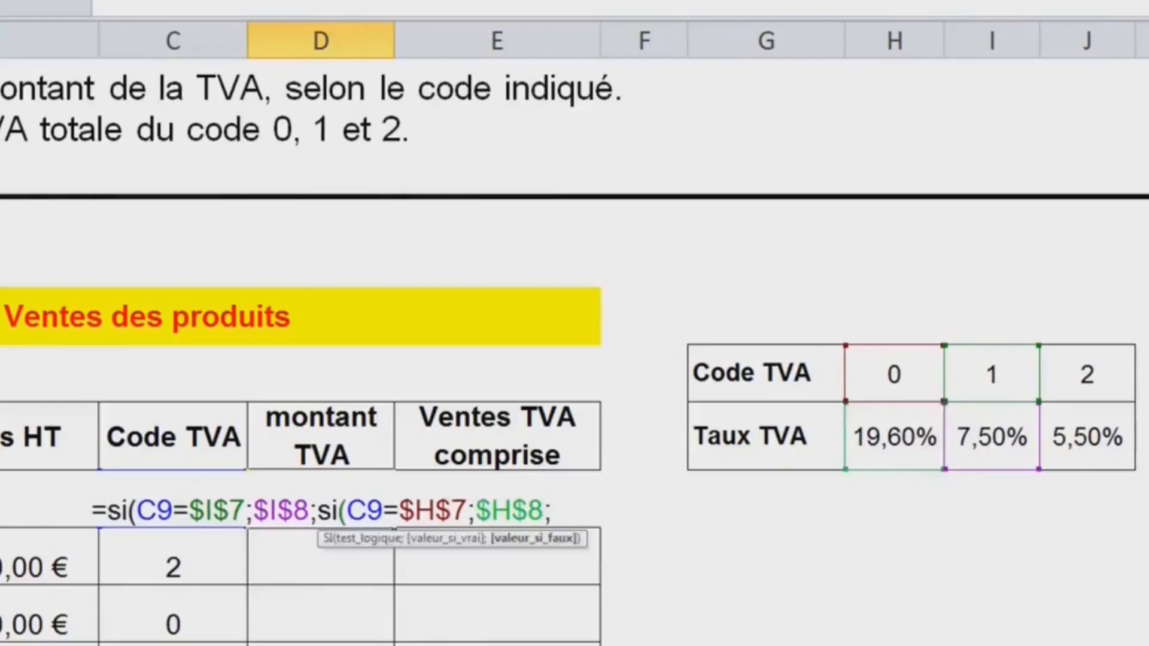
click(1103, 446)
key(F4)
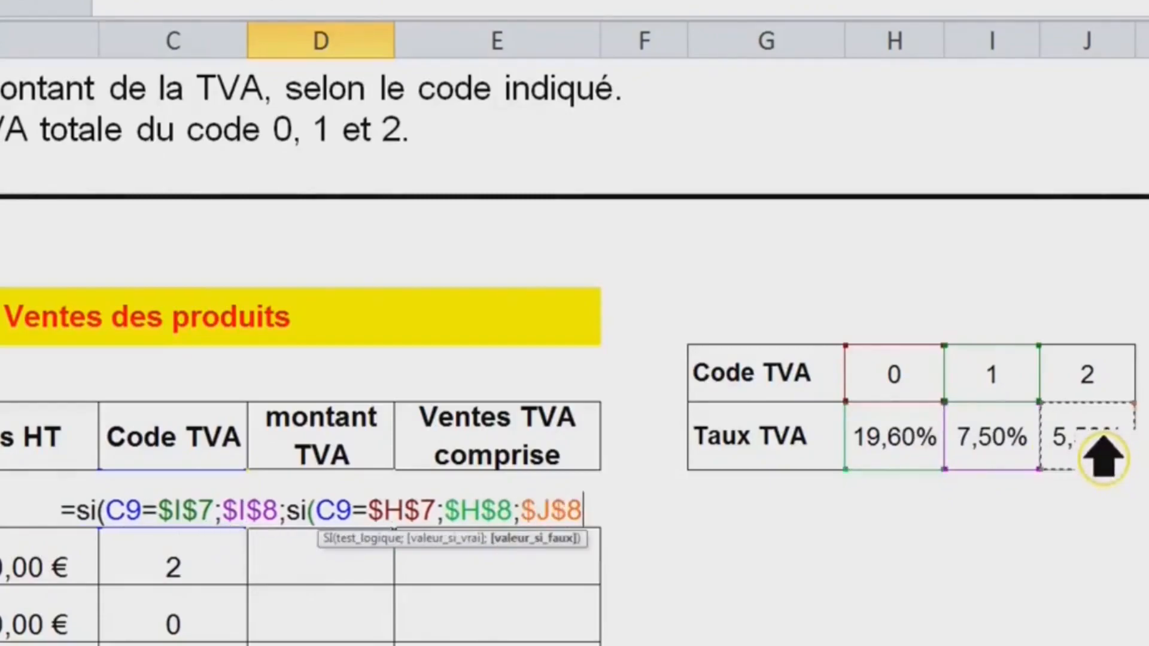
text())
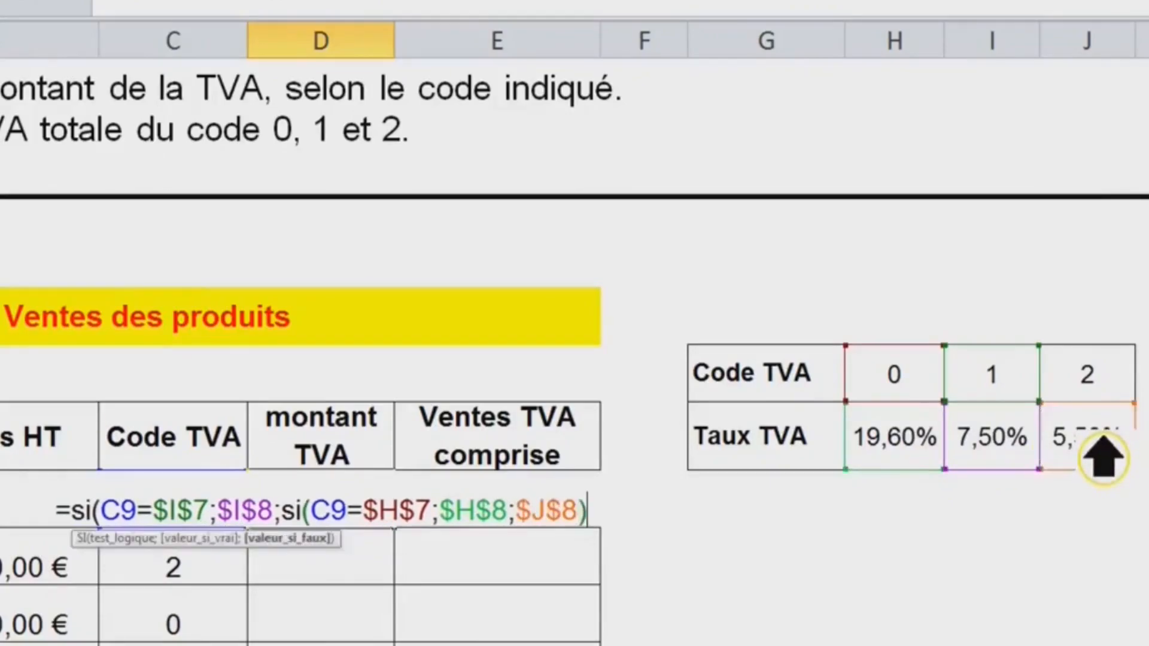
key(Return)
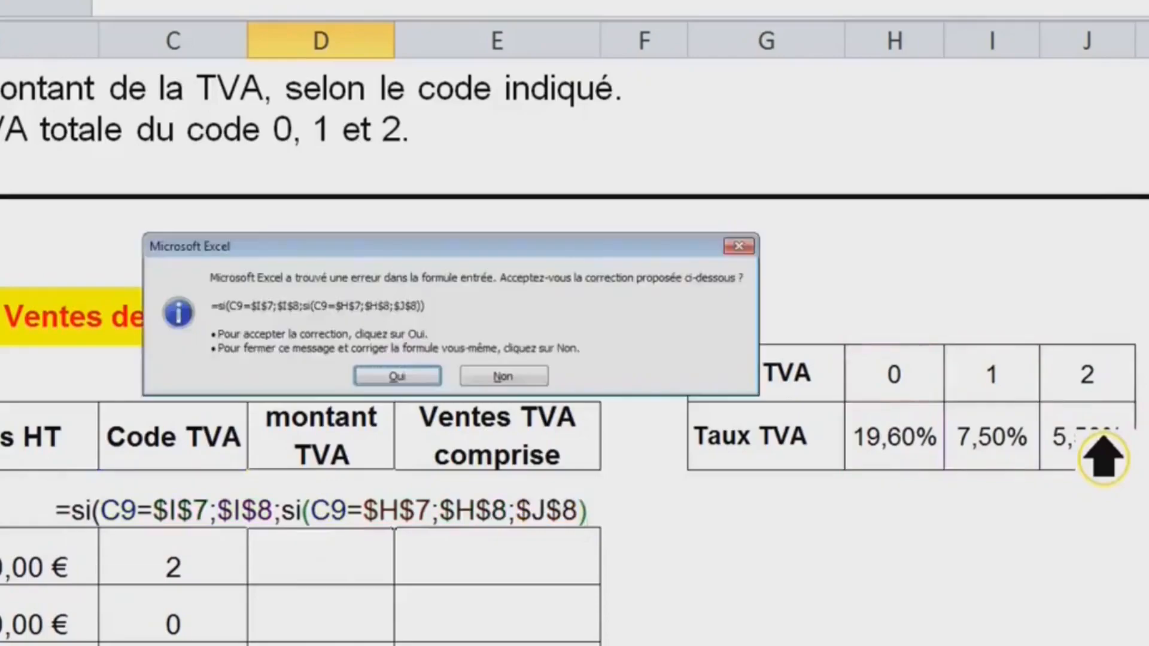
click(389, 379)
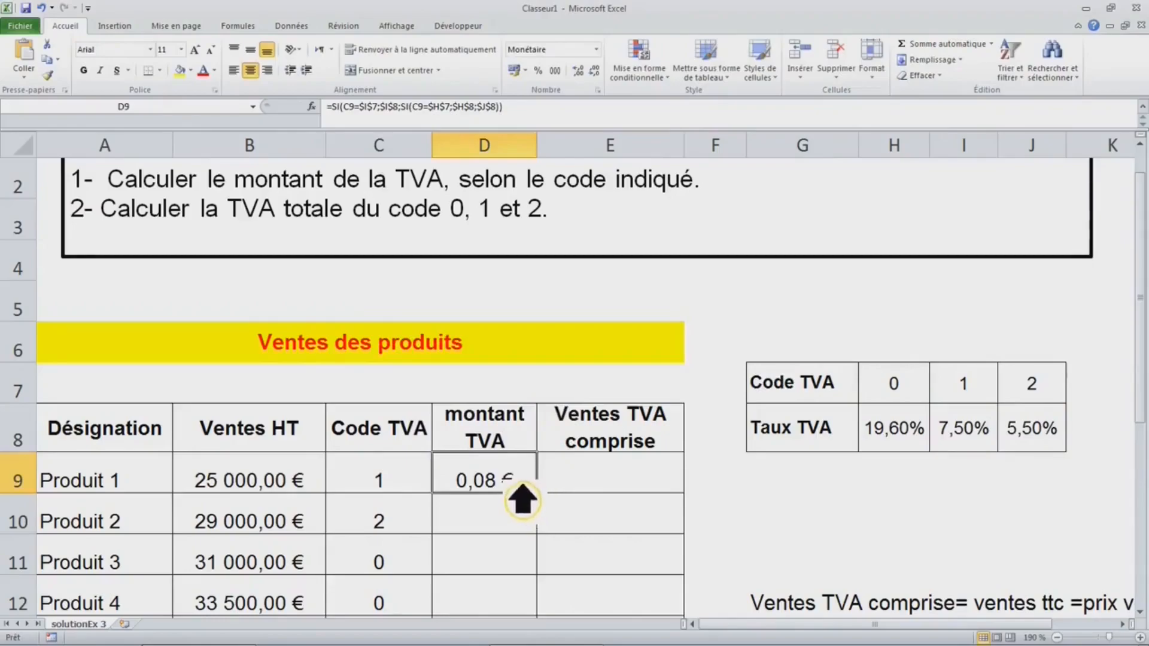
Format the TVA rate in D9 as a percentage with two decimals
double_click(522, 486)
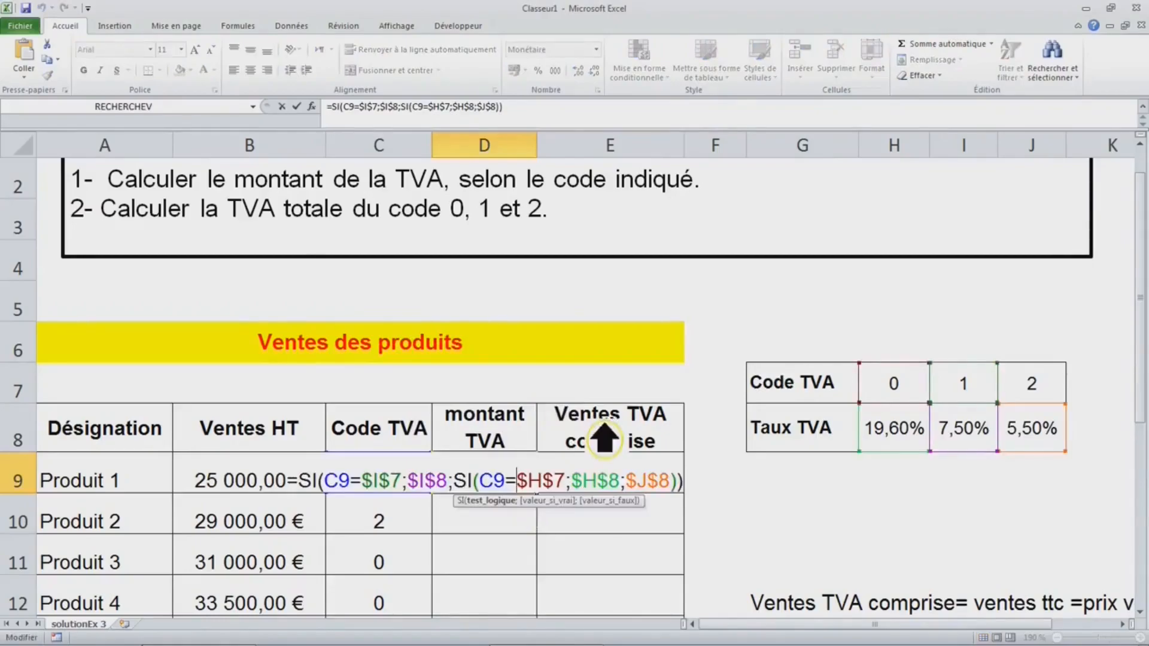
key(ctrl+Return)
click(538, 70)
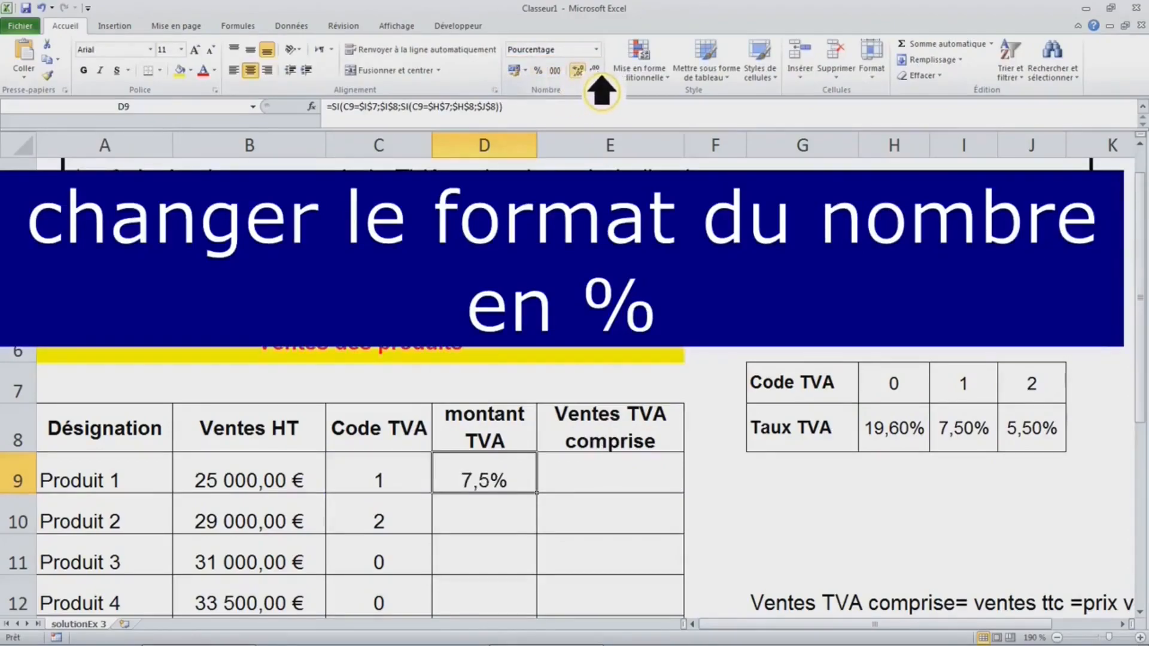
click(578, 70)
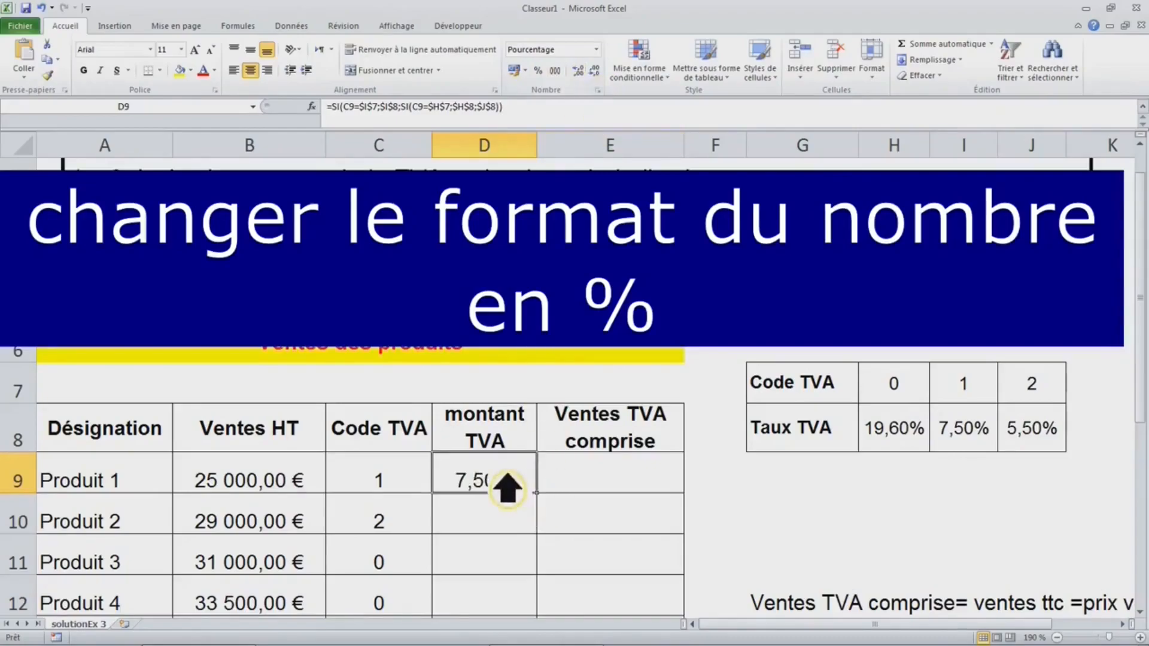
Highlight code 1 and its rate in I7:I8 with red text and a yellow fill
click(976, 395)
drag(975, 396, 970, 426)
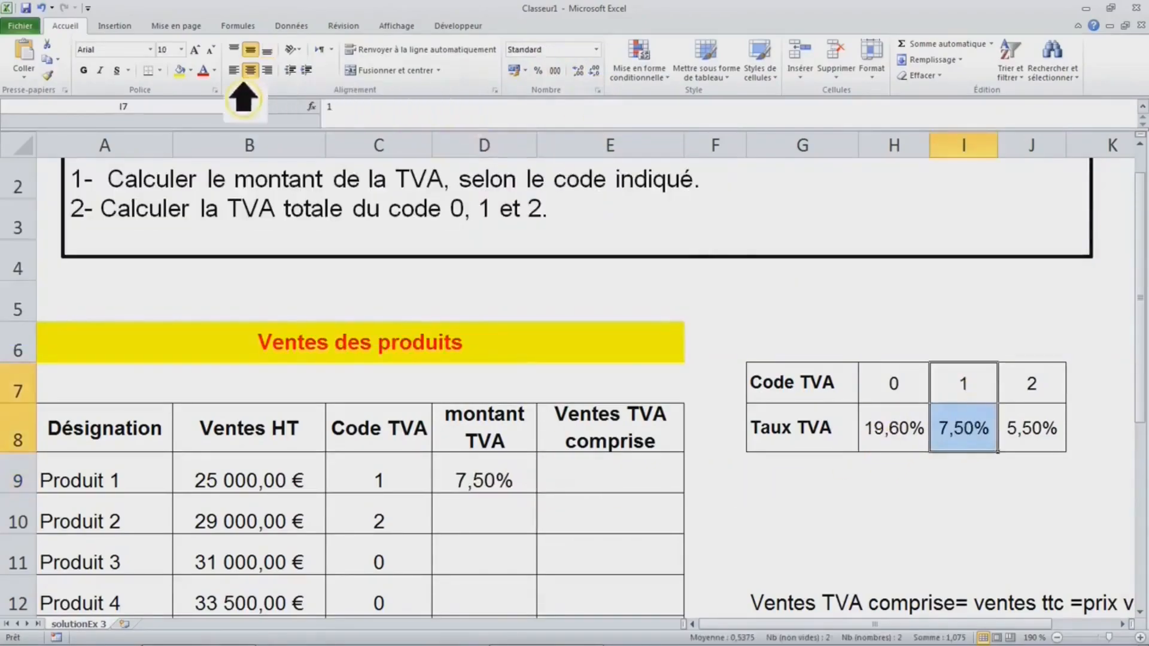
click(206, 71)
click(190, 70)
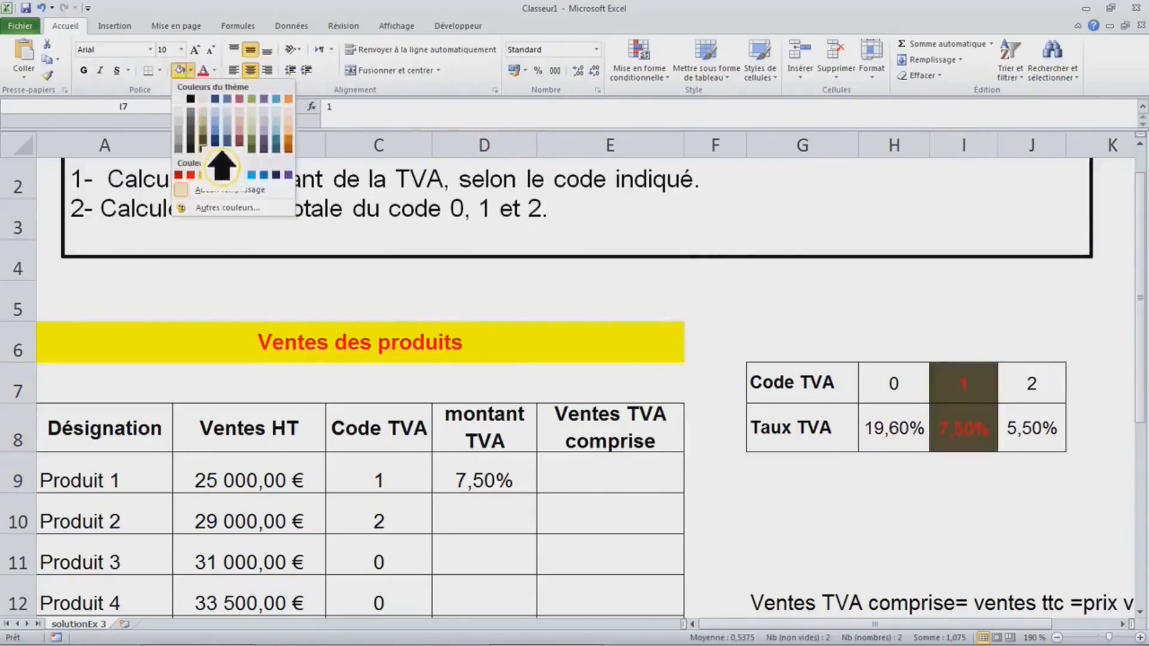
click(230, 177)
Give cell D9 the same red text and yellow fill
click(511, 476)
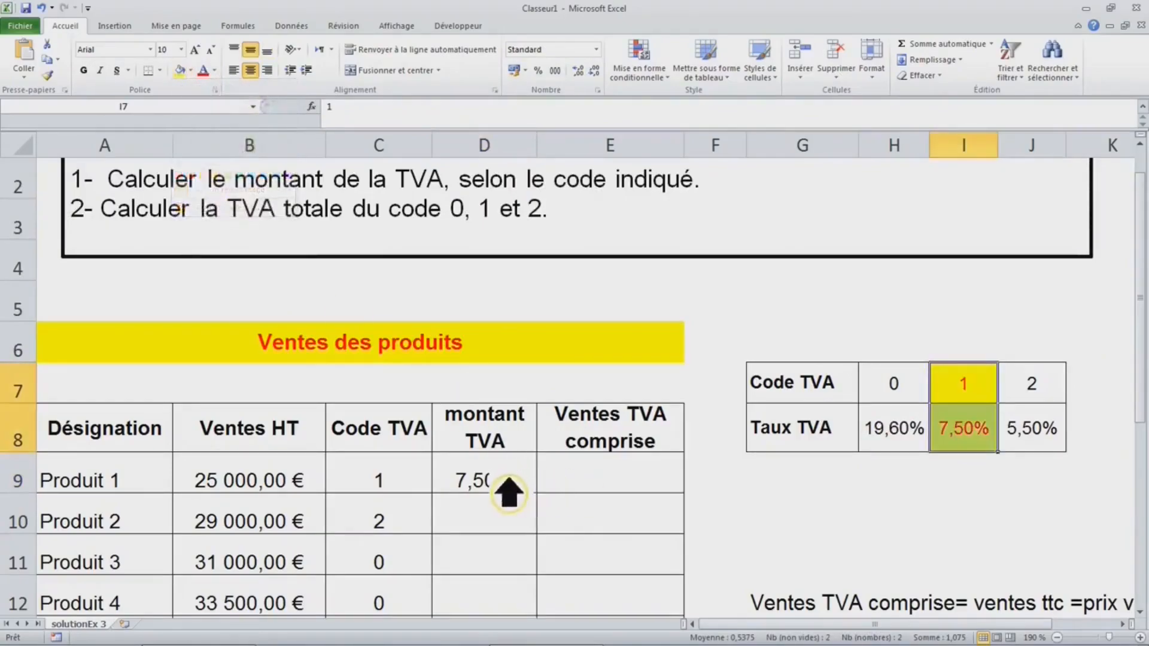
click(204, 70)
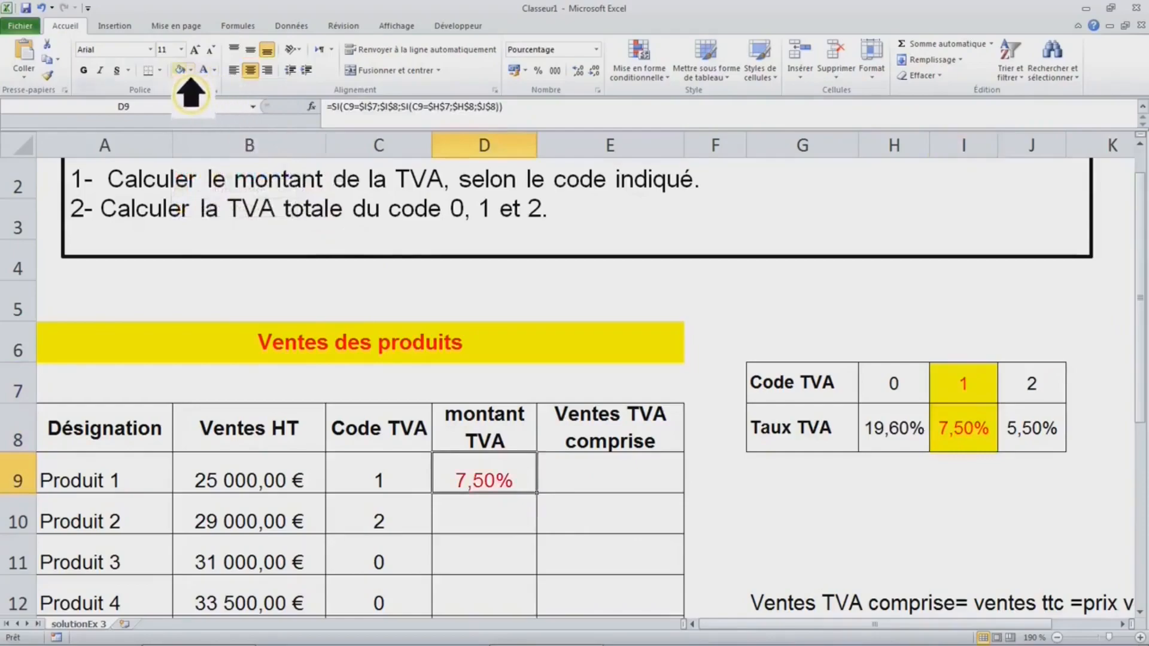
click(180, 70)
Fill D9's formula down the montant TVA column and check Produit 2's rate against its code
click(972, 434)
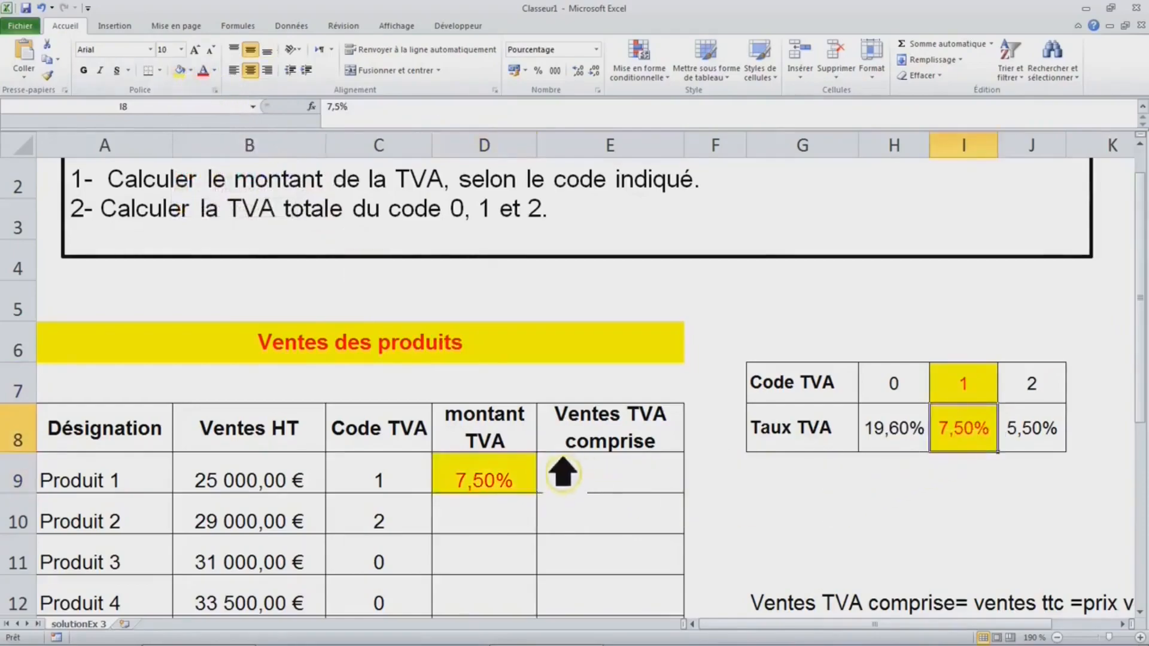
click(522, 479)
click(387, 525)
click(513, 473)
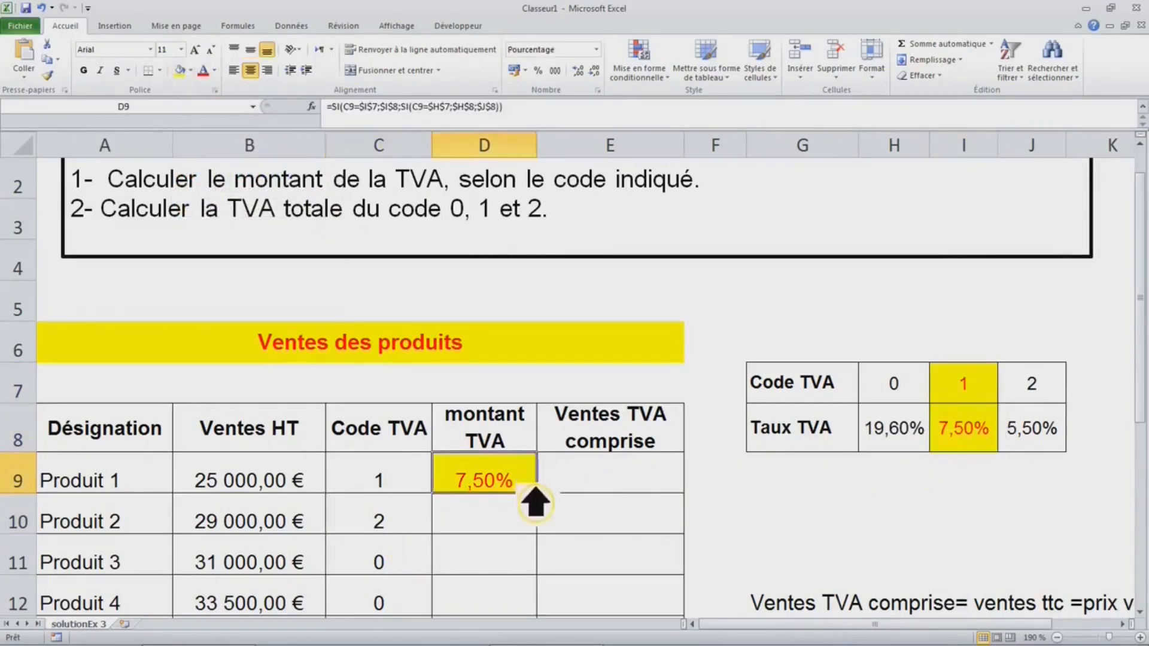
drag(537, 493, 536, 493)
double_click(537, 493)
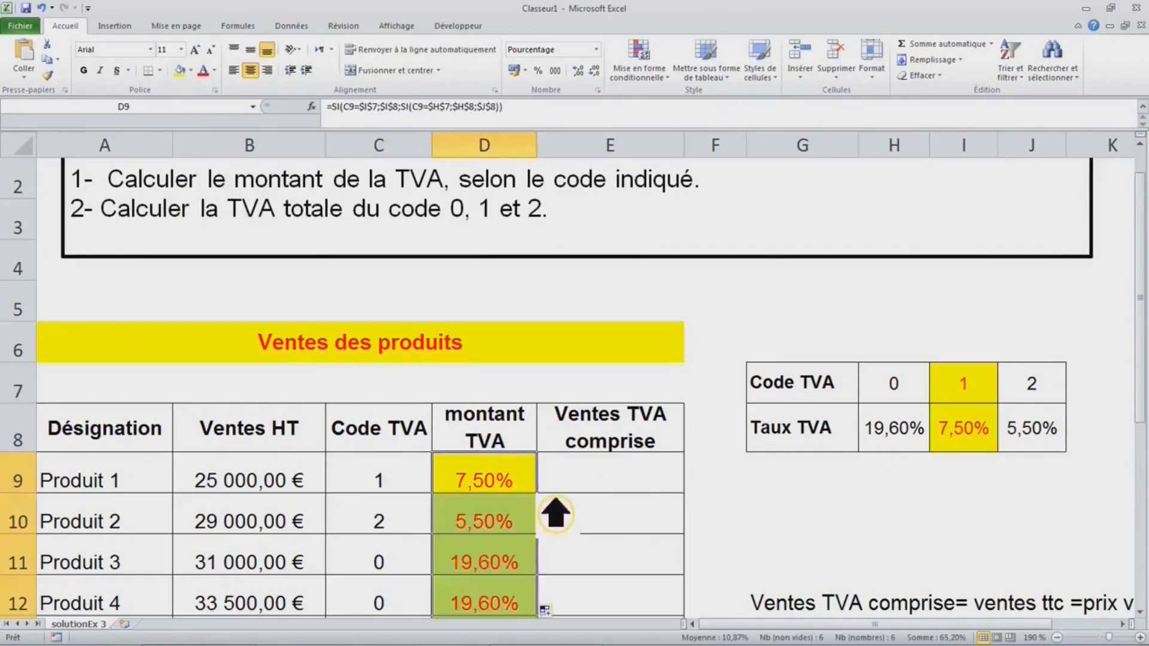
click(491, 527)
click(412, 525)
click(467, 521)
Change D9's formula to =B9*SI(C9=$I$7;$I$8;SI(C9=$H$7;$H$8;$J$8)) and copy it down the montant TVA column
click(500, 485)
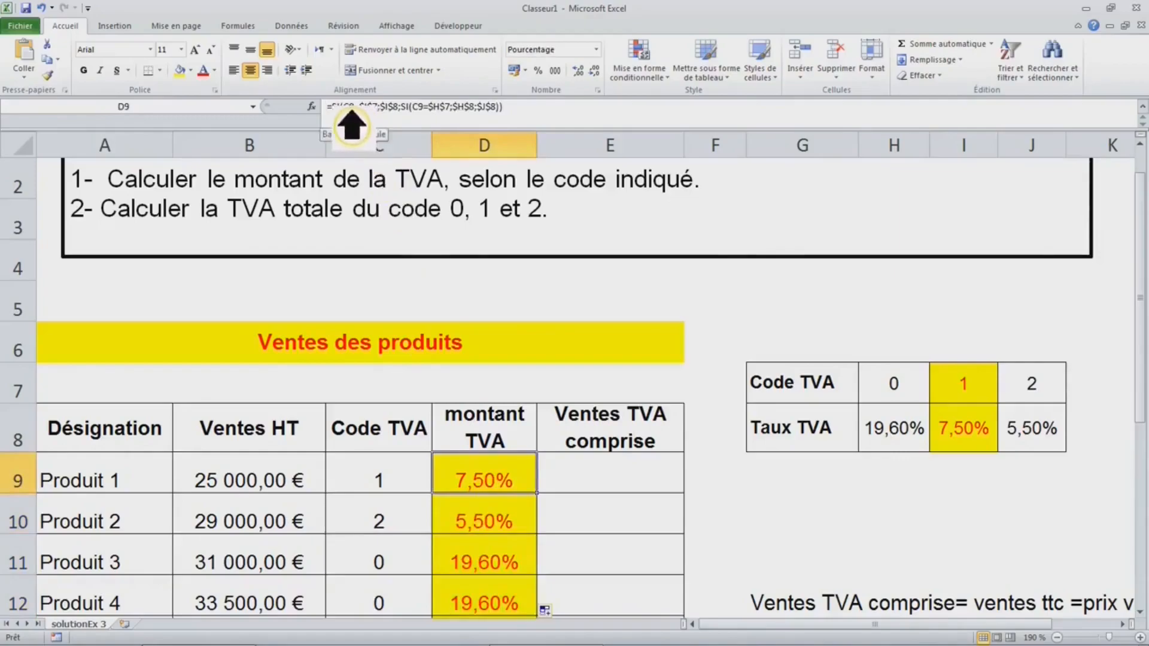
click(352, 109)
drag(351, 111, 562, 111)
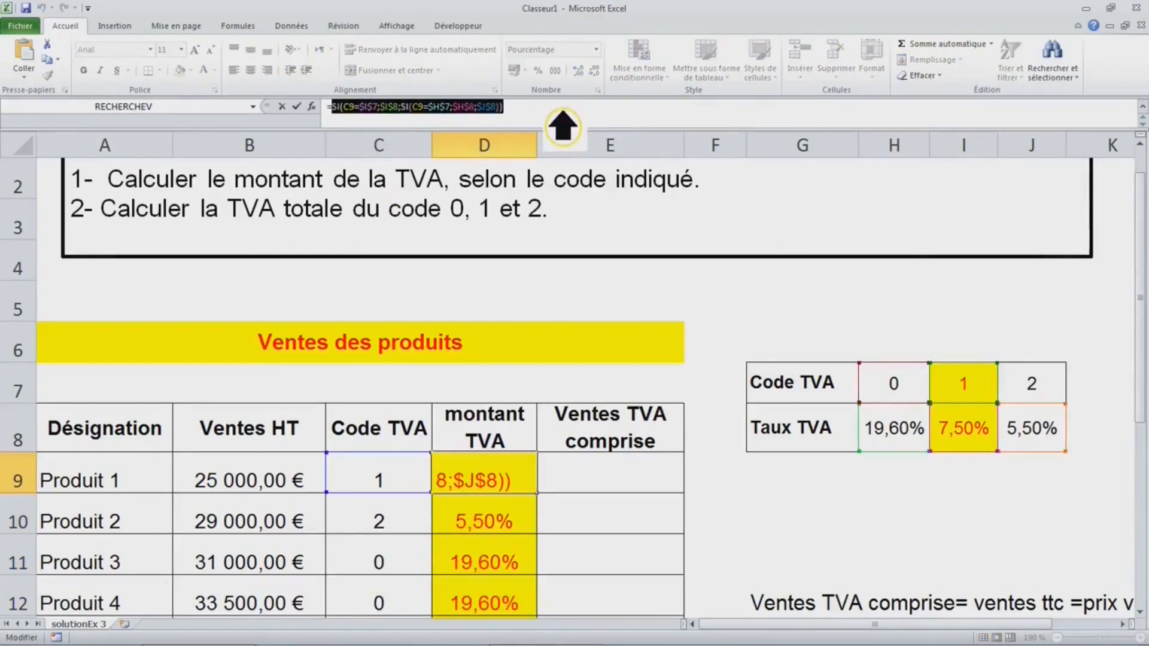
text(=)
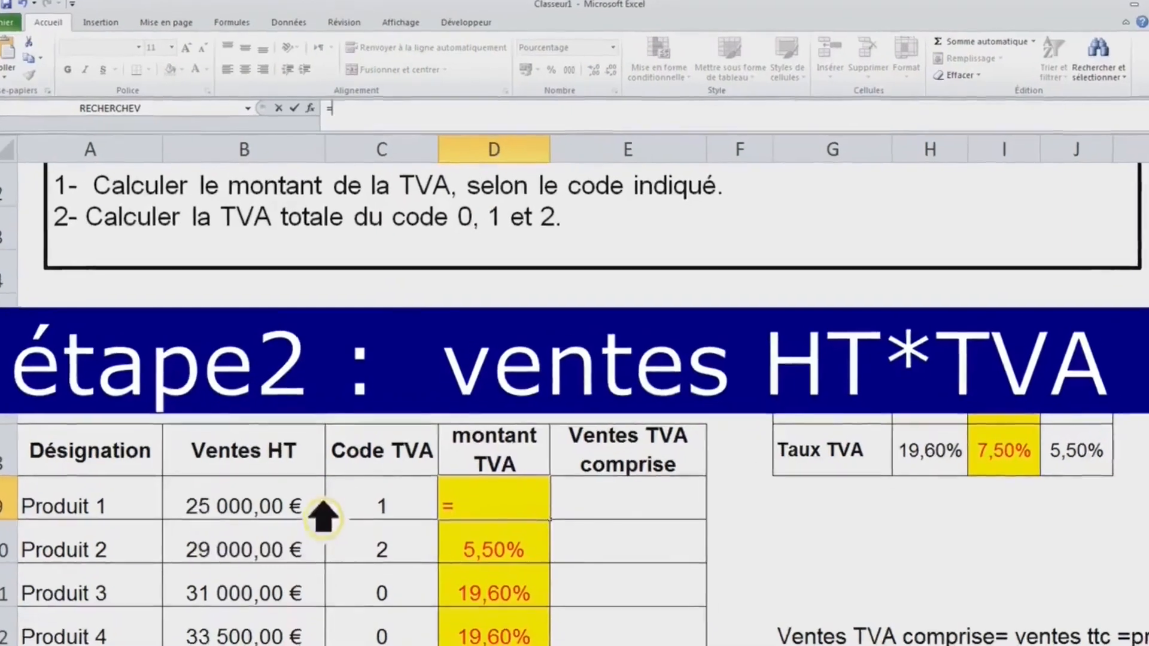
click(299, 483)
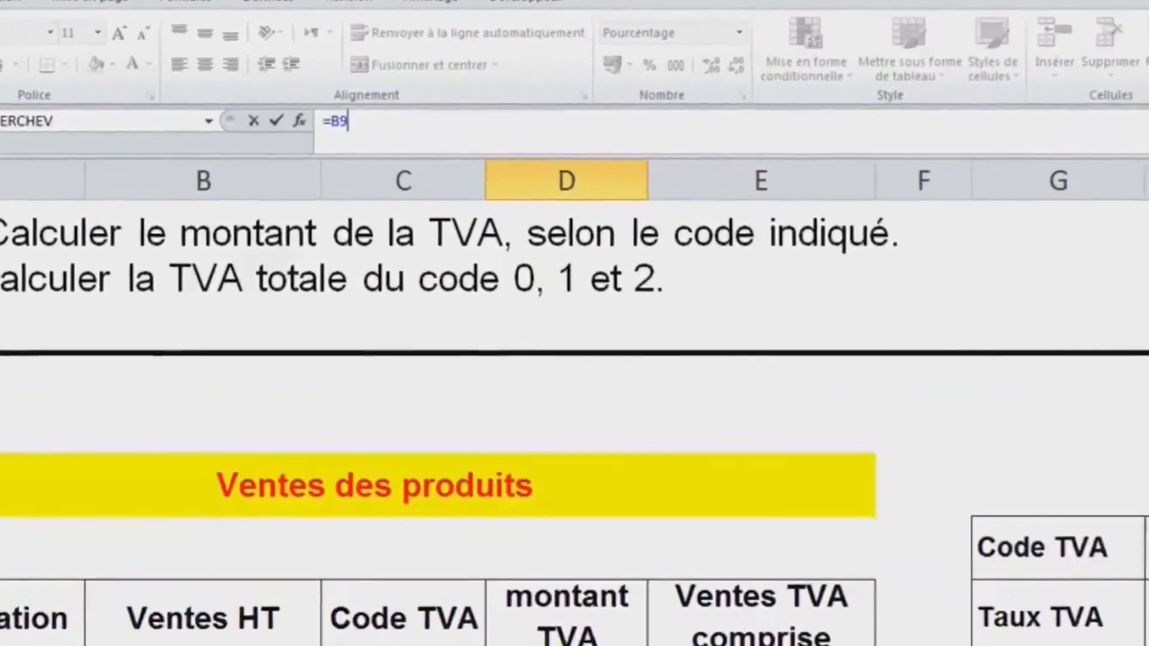
text(*)
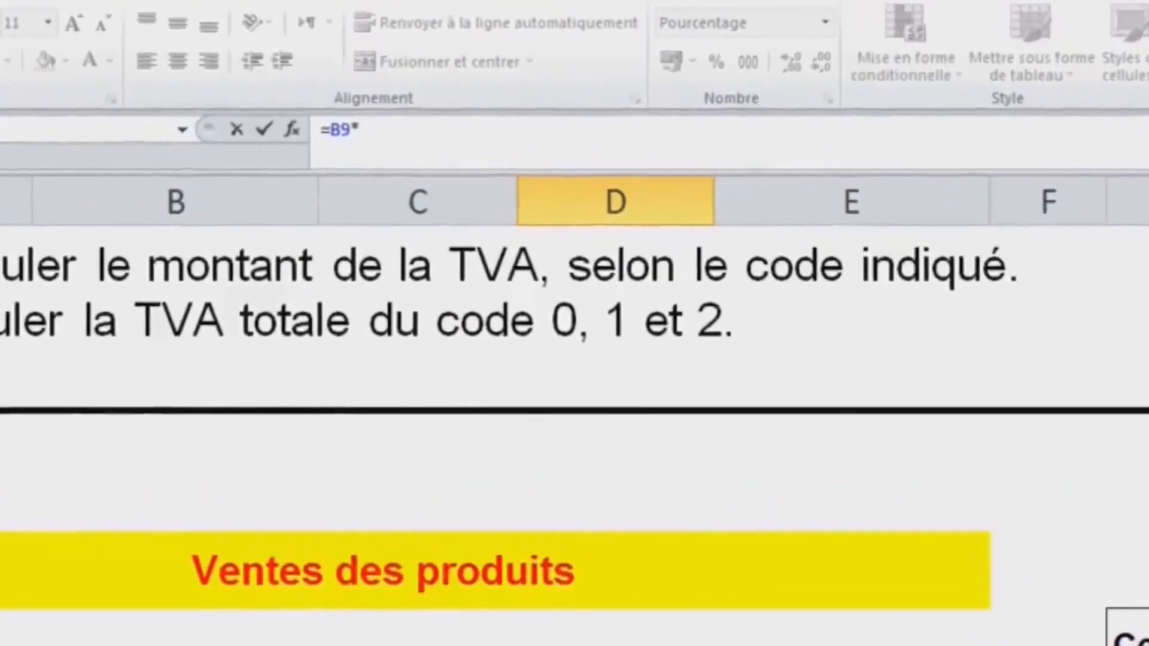
text(SI(C9=$I$7;$I$8;SI(C9=$H$7;$H$8;$J$8)))
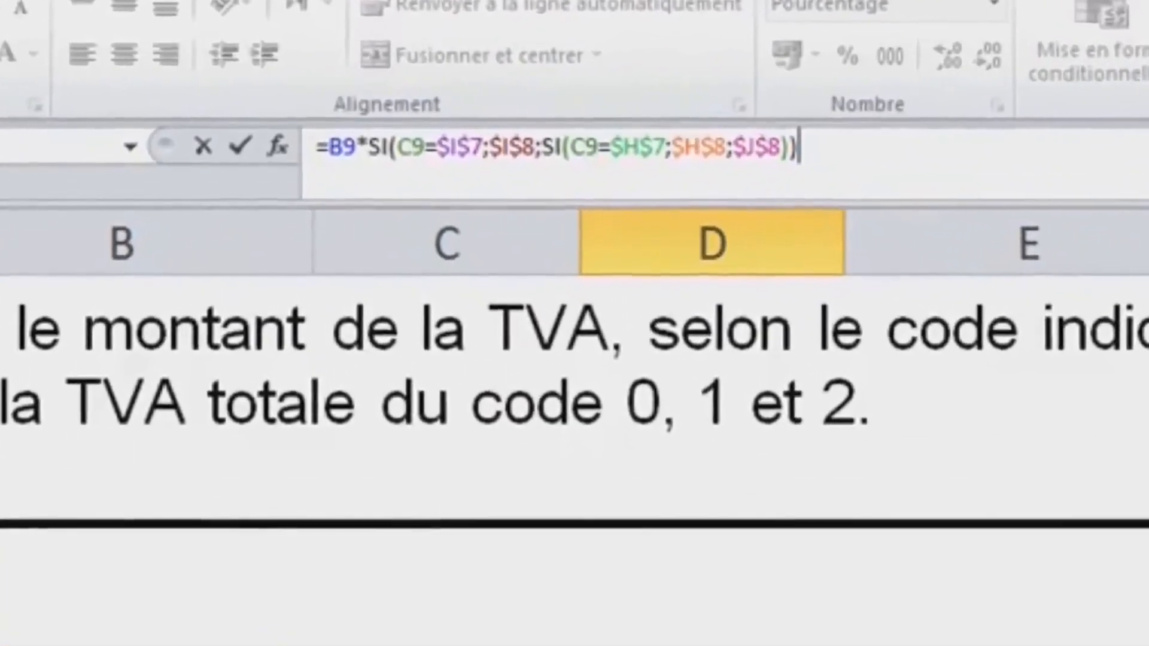
key(ctrl+Return)
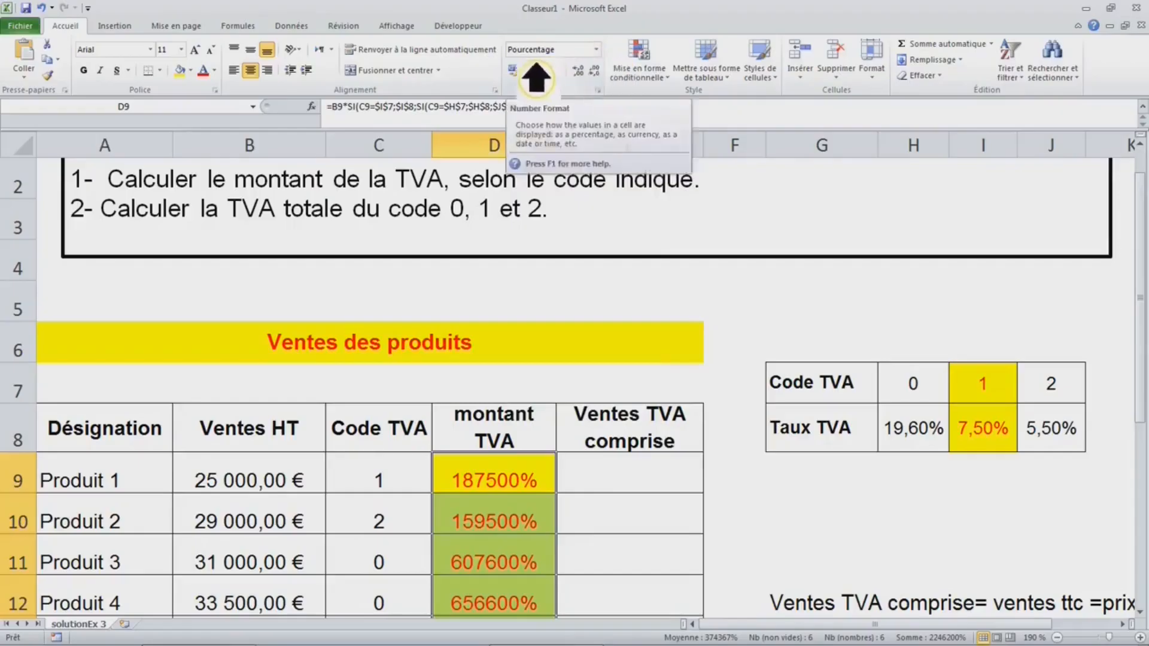
Apply the Comptabilité euro format to the montant TVA column and check Produit 1's values
click(892, 50)
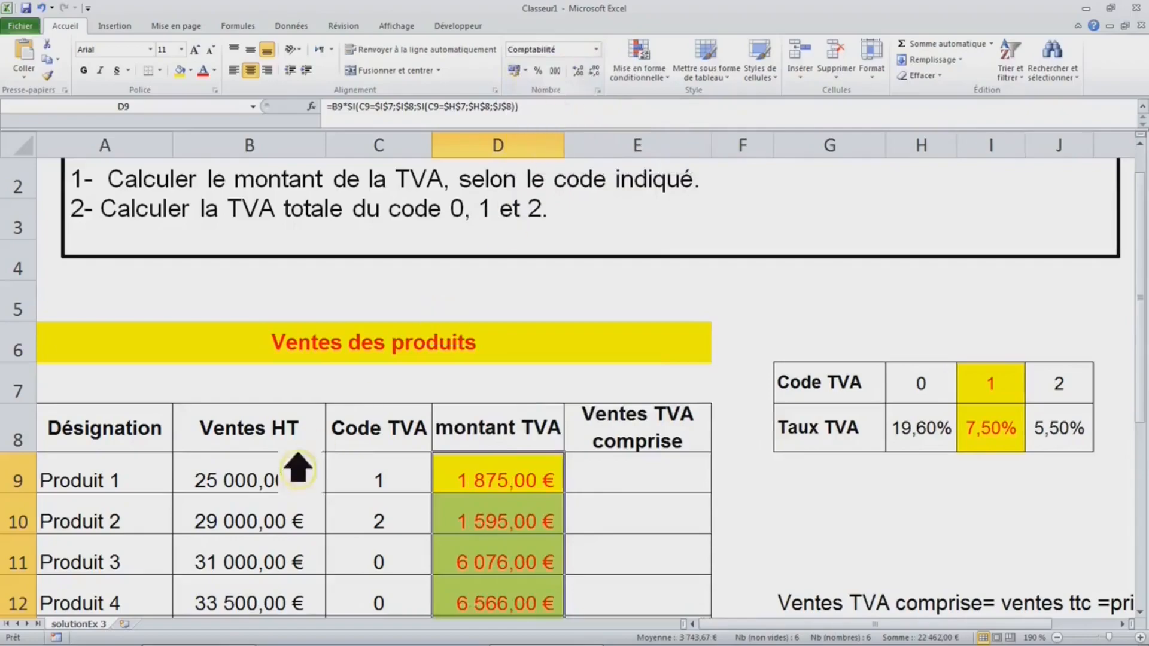
click(274, 482)
click(397, 477)
click(503, 492)
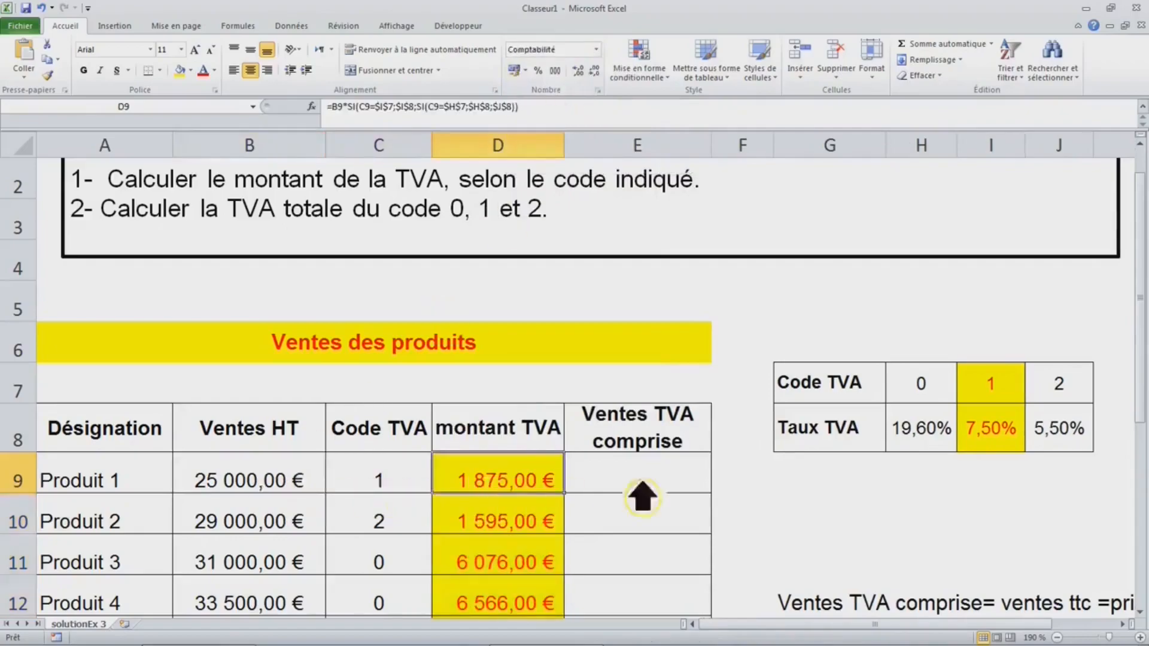
Set the TVA rate for code 1 in I8 to 10% and check Produit 1's TVA amount
click(1011, 392)
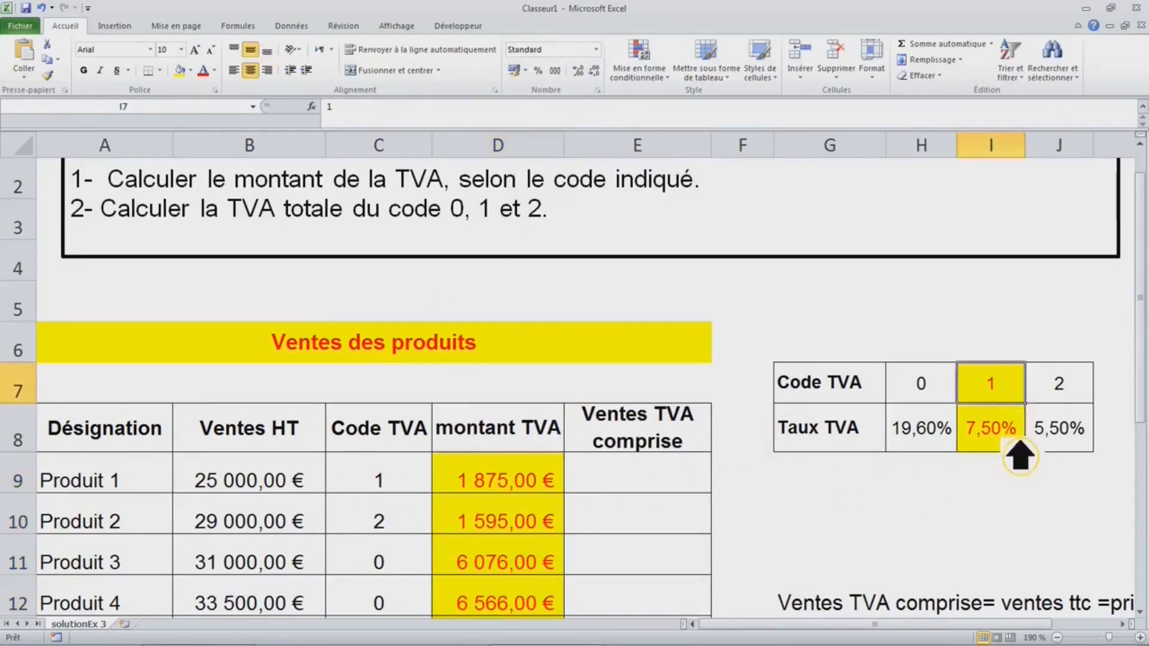
click(1020, 446)
text(1)
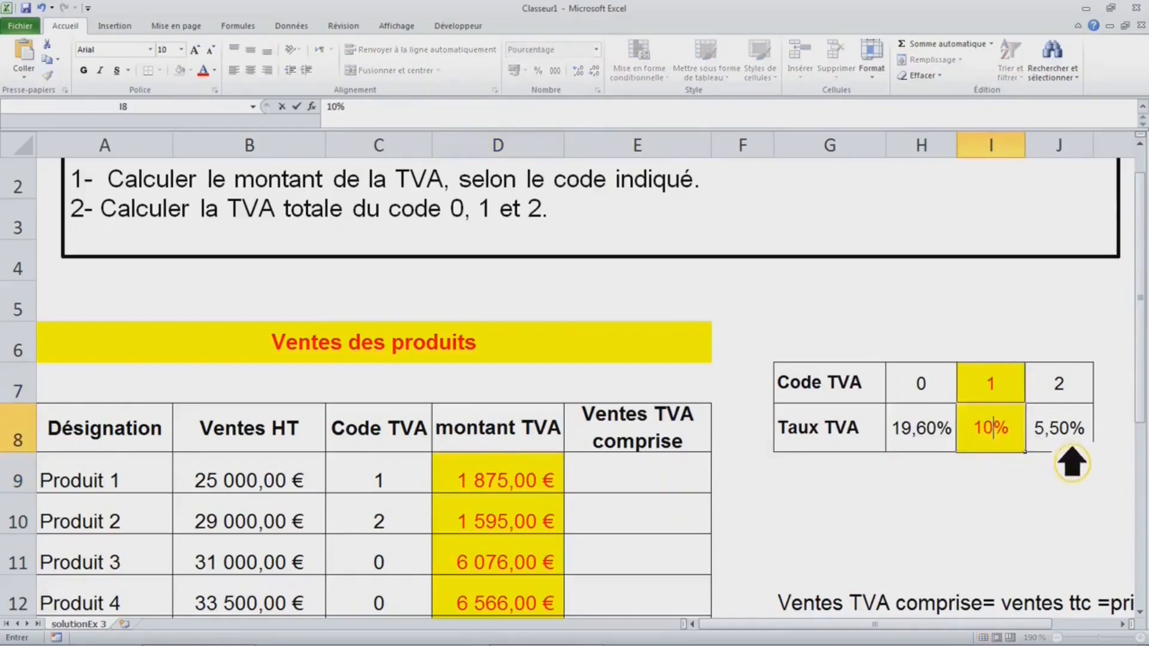
key(Return)
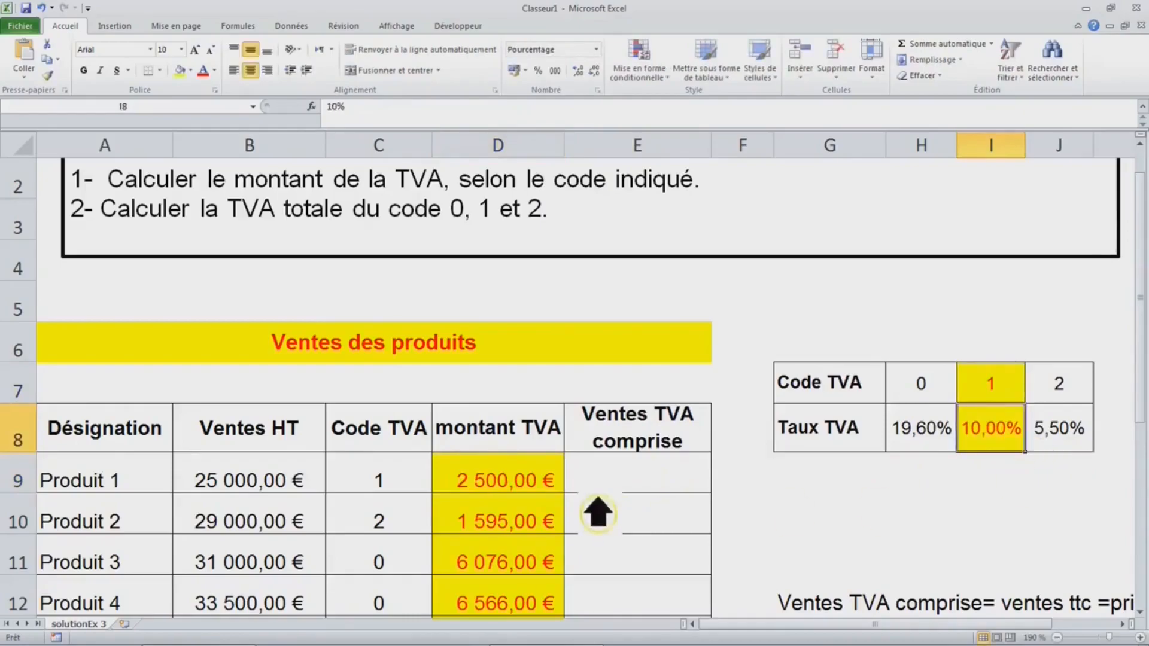
click(509, 483)
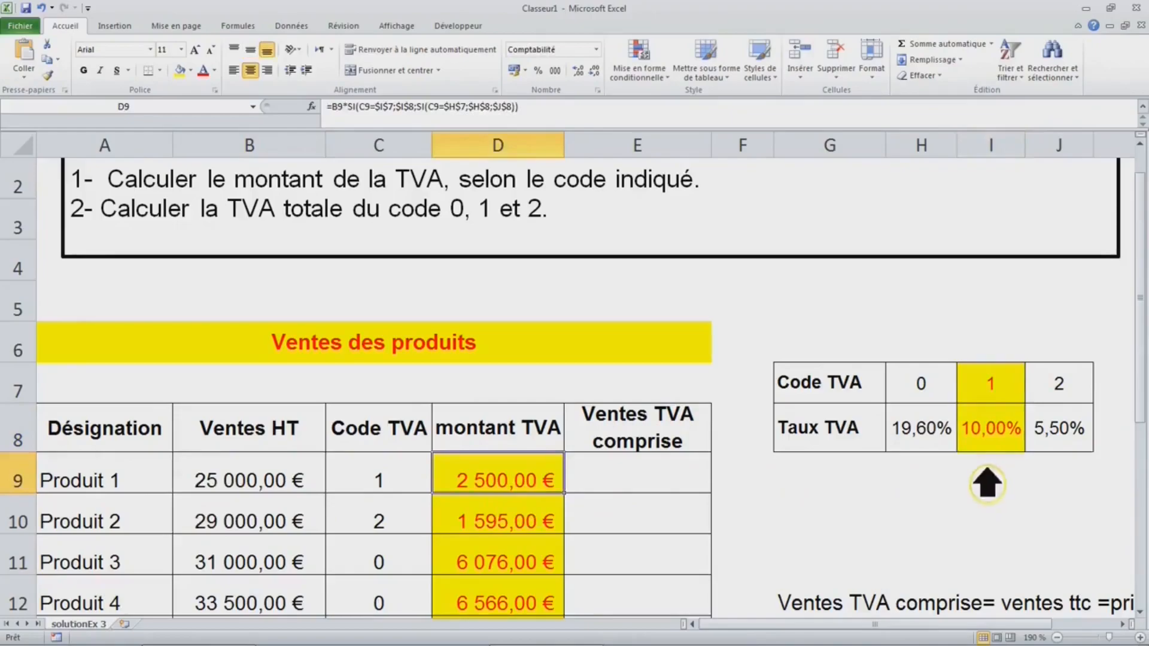
Set the TVA rate for code 1 in I8 to 20%
click(992, 436)
text(2)
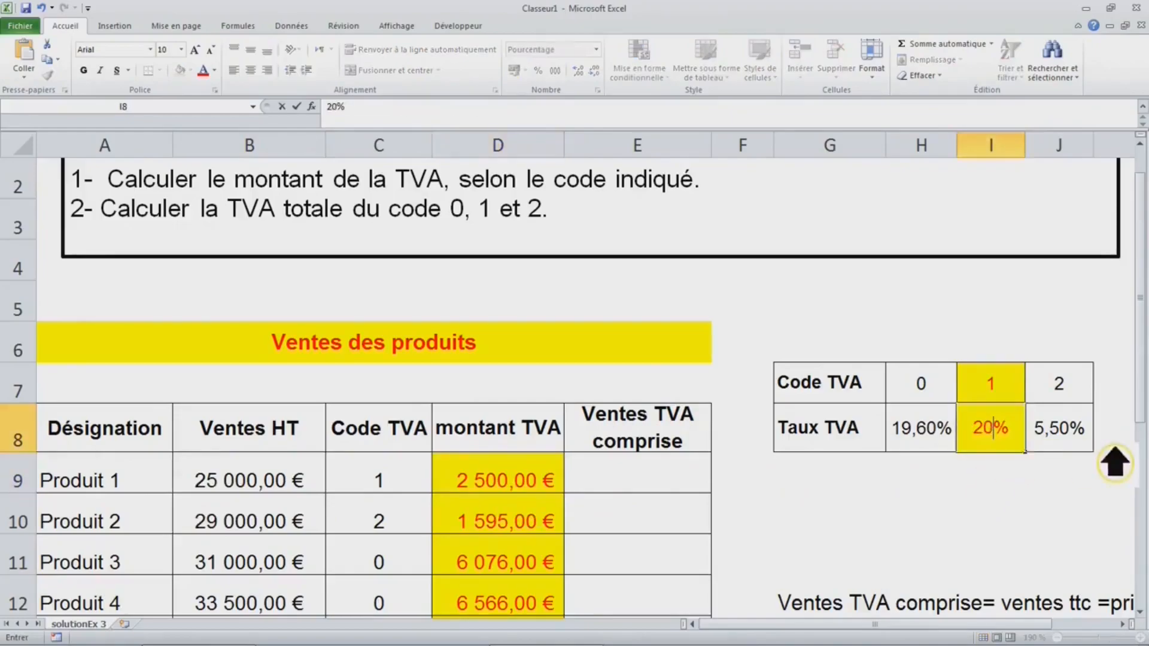
click(631, 478)
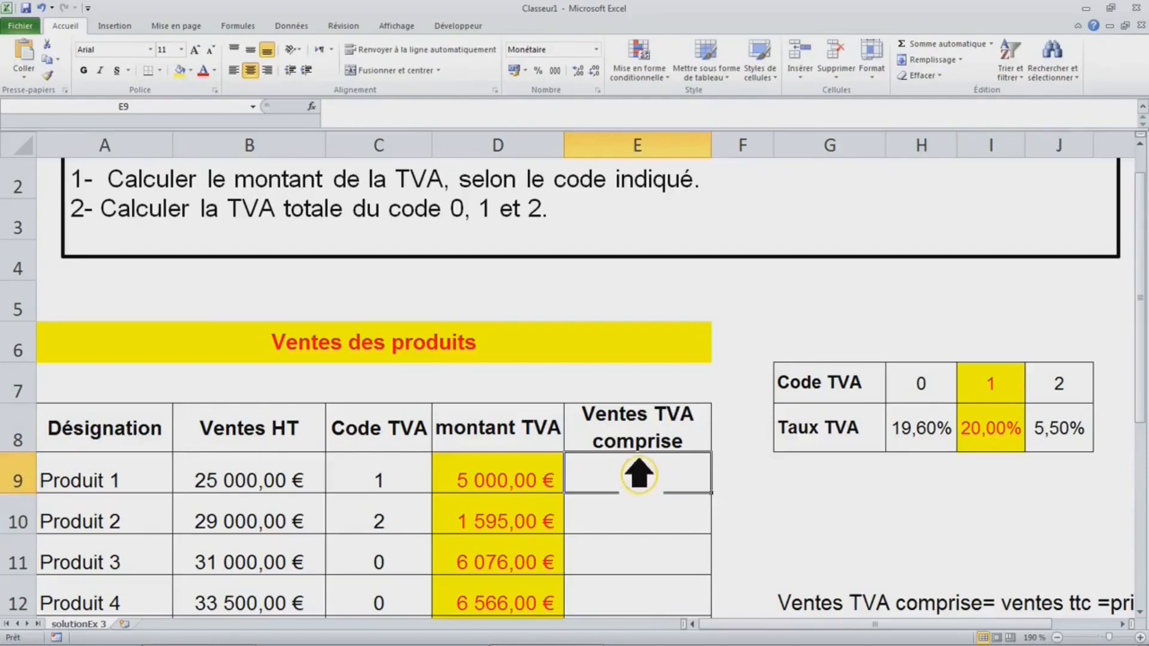
Undo the last two TVA rate changes for code 1 in I8 and review Produit 1's montant TVA formula in D9
key(ctrl+z)
key(ctrl+z)
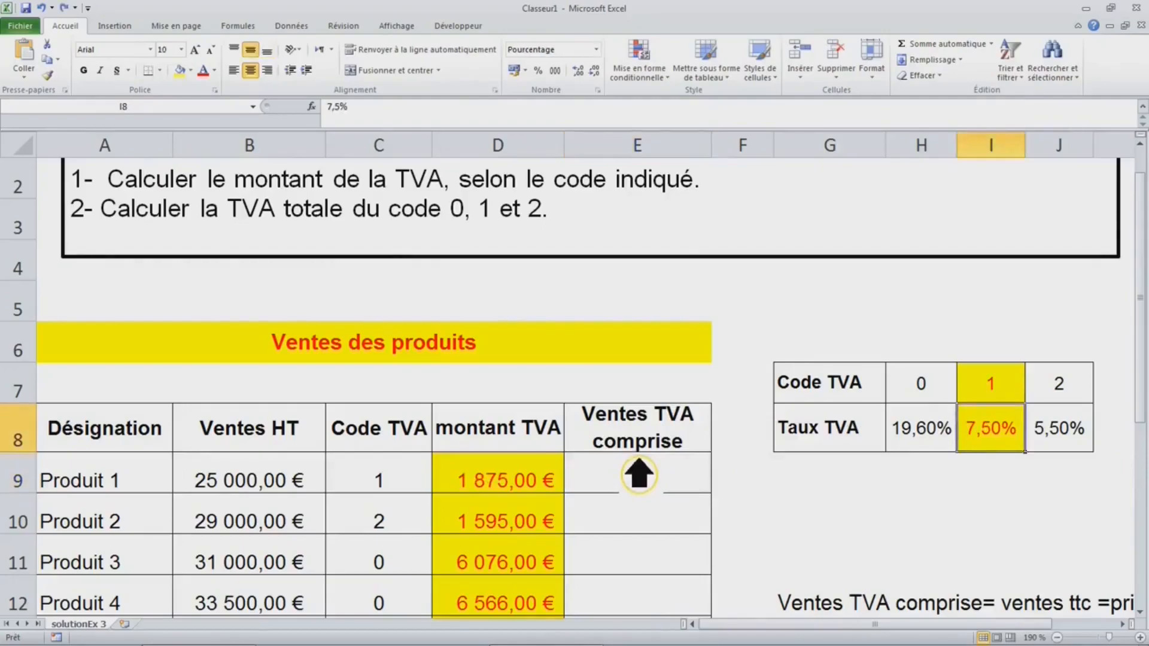
click(534, 484)
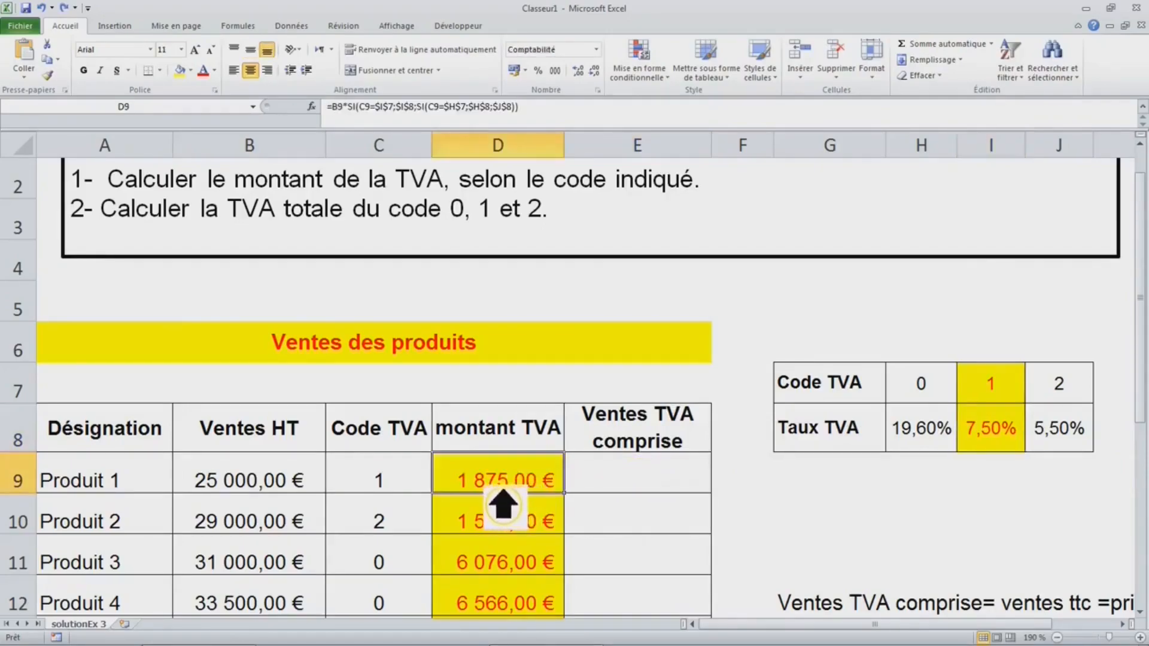
double_click(503, 490)
drag(296, 484, 801, 487)
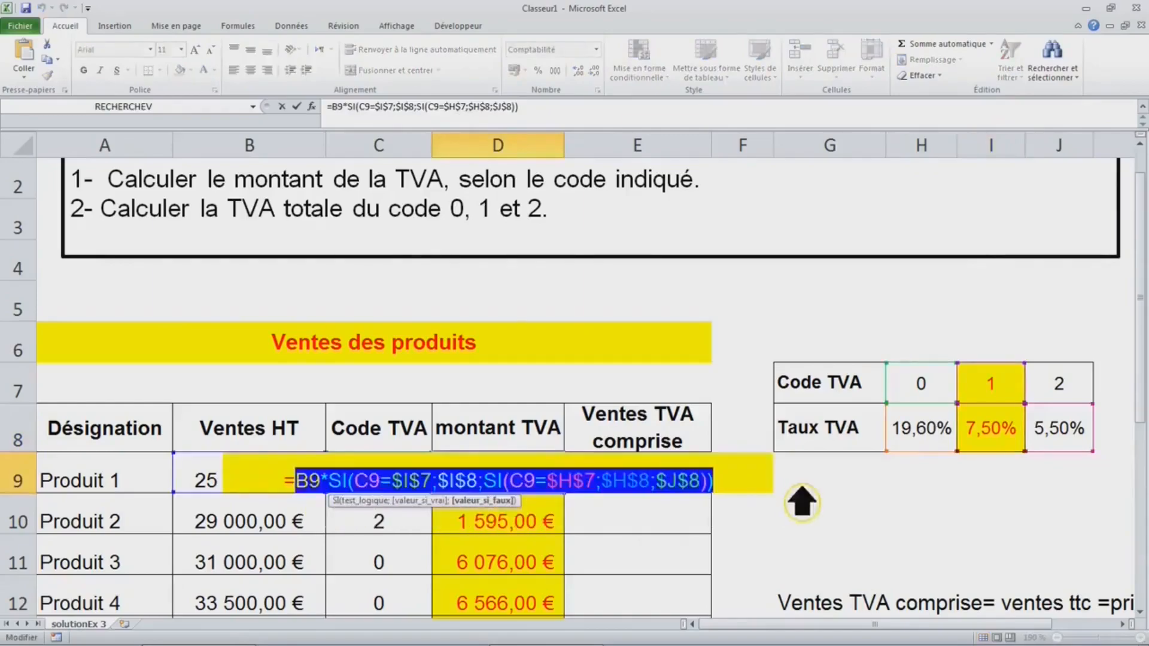
key(Escape)
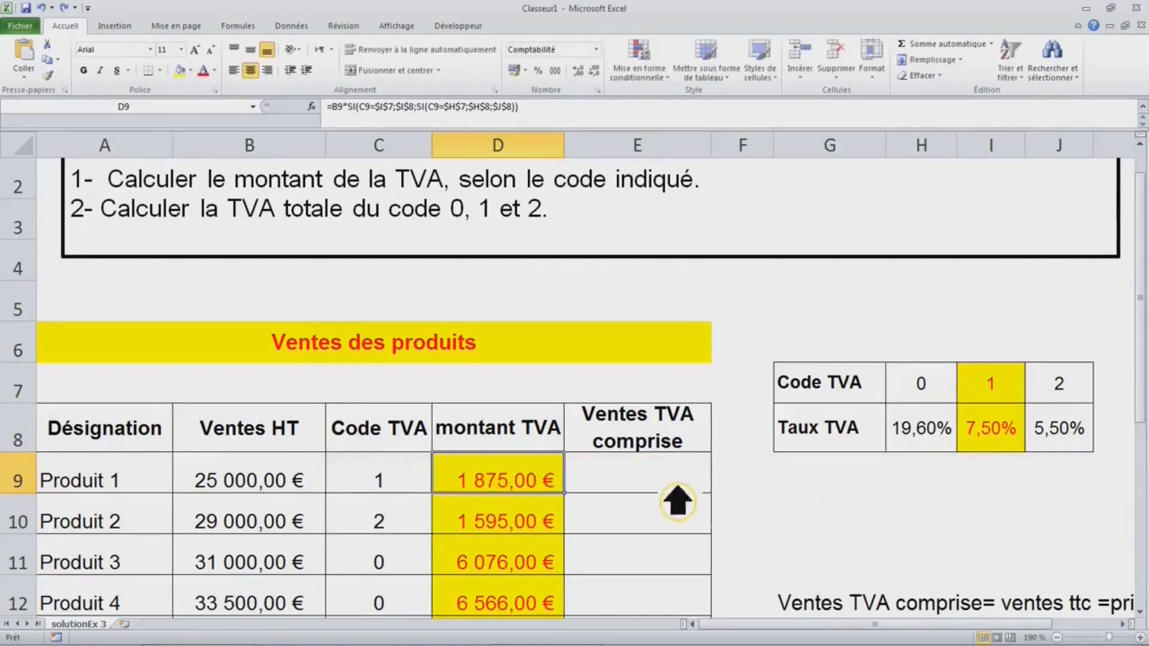
Calculate Produit 1's Ventes TVA comprise in E9 with the formula =D9+B9
click(649, 486)
text(=)
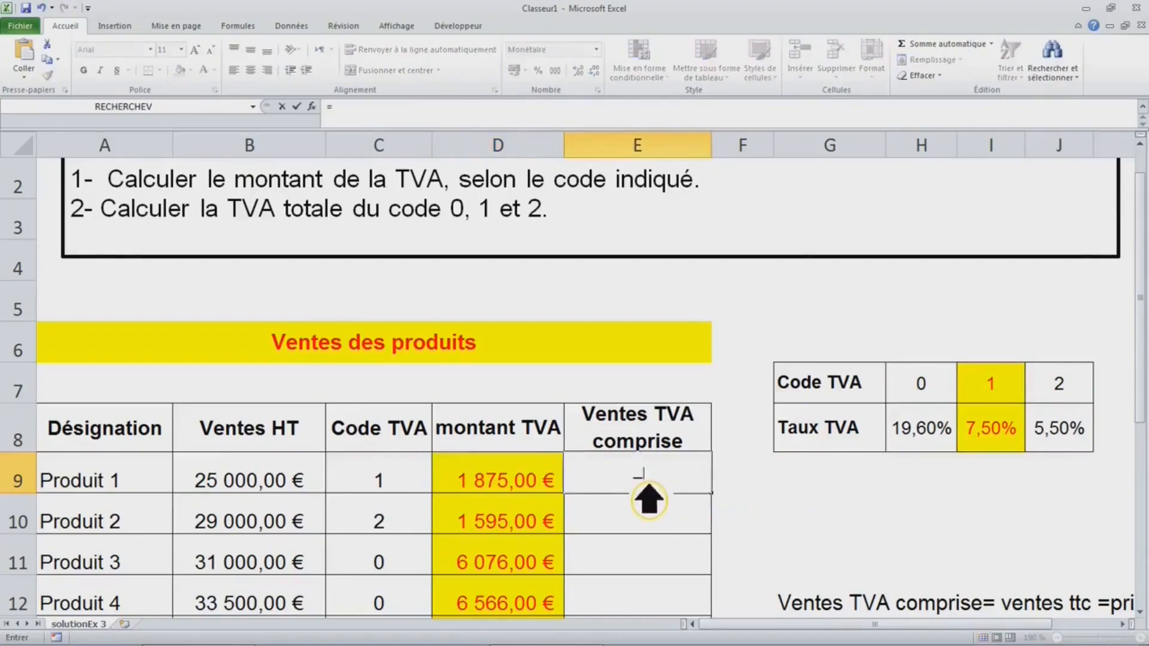
click(545, 485)
text(+)
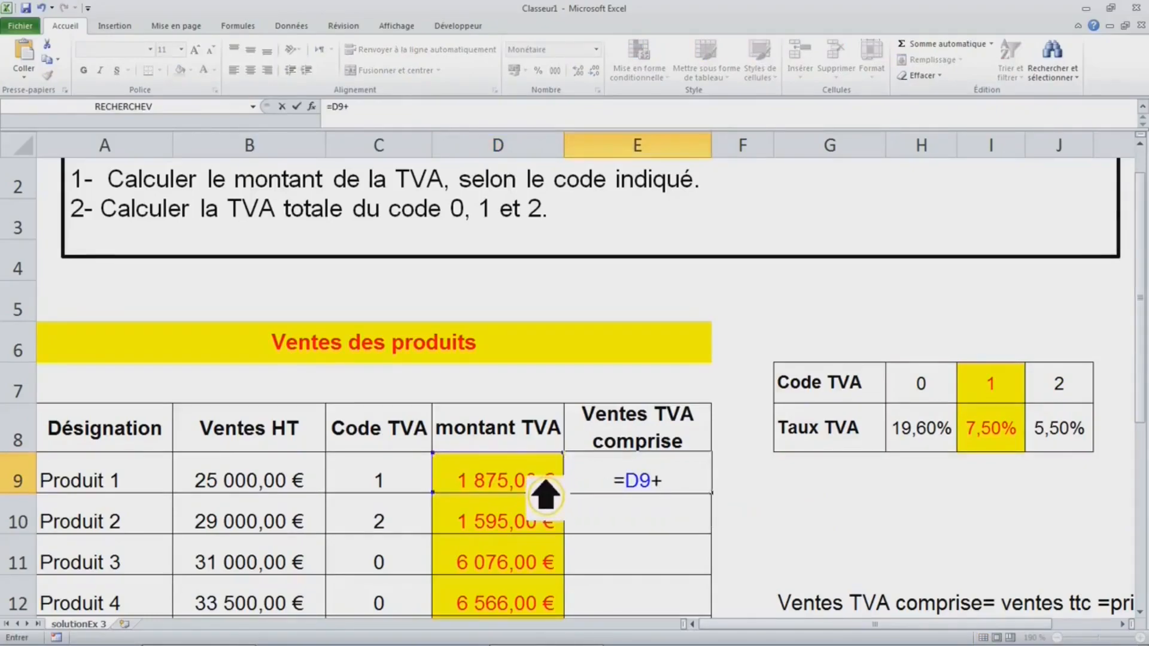
click(271, 484)
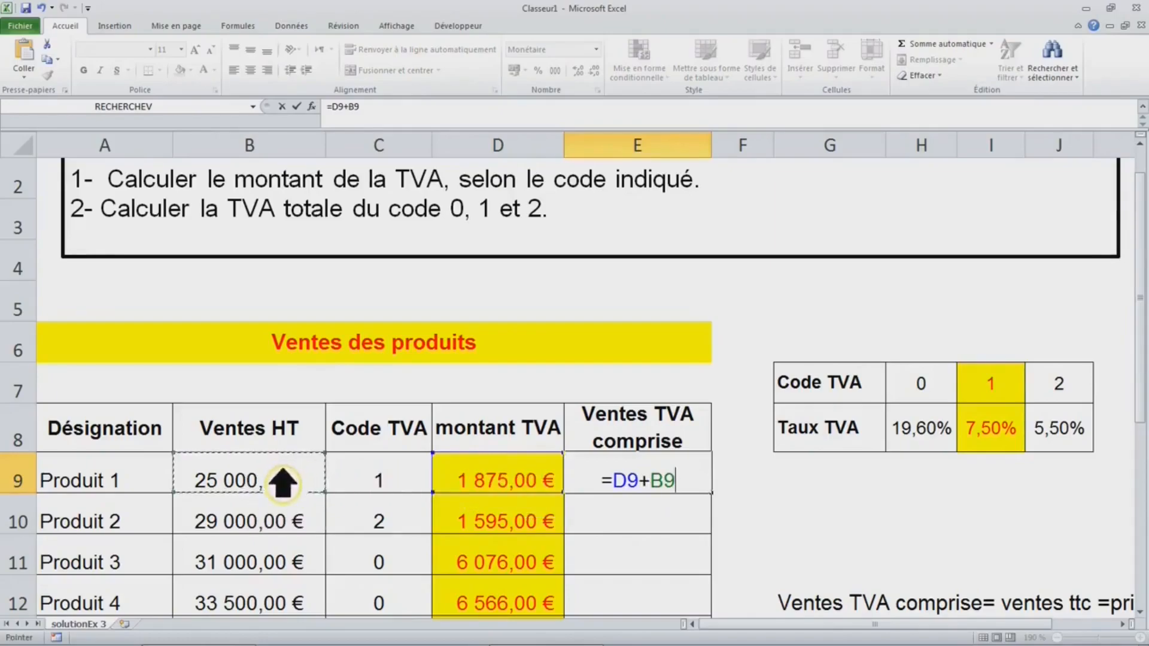
key(ctrl+Return)
Move the note explaining the Ventes TVA comprise calculation from G12 to B5
click(802, 605)
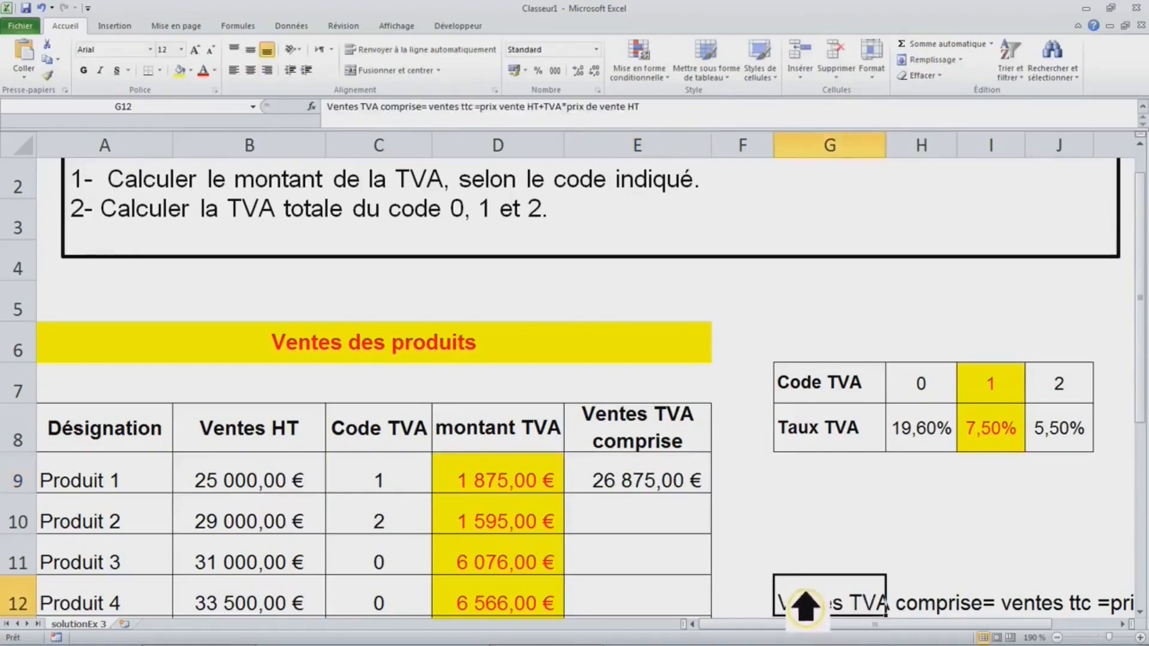
drag(793, 601, 341, 311)
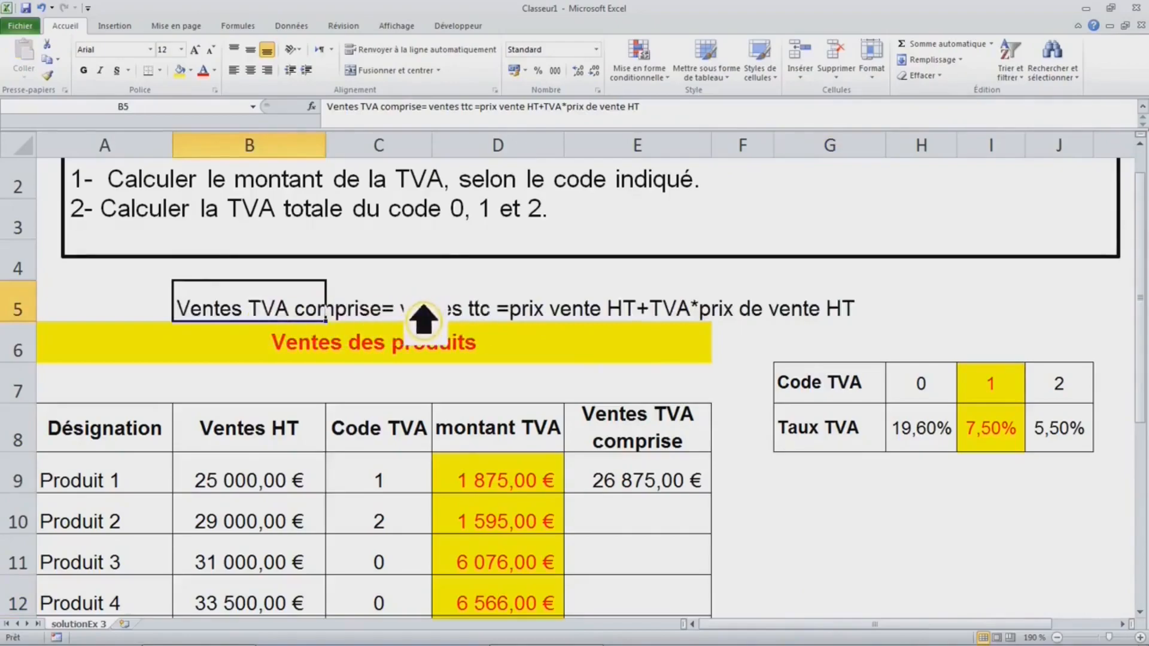
drag(307, 321, 780, 297)
click(759, 358)
Copy E9's formula down the Ventes TVA comprise column to Produit 6
click(661, 486)
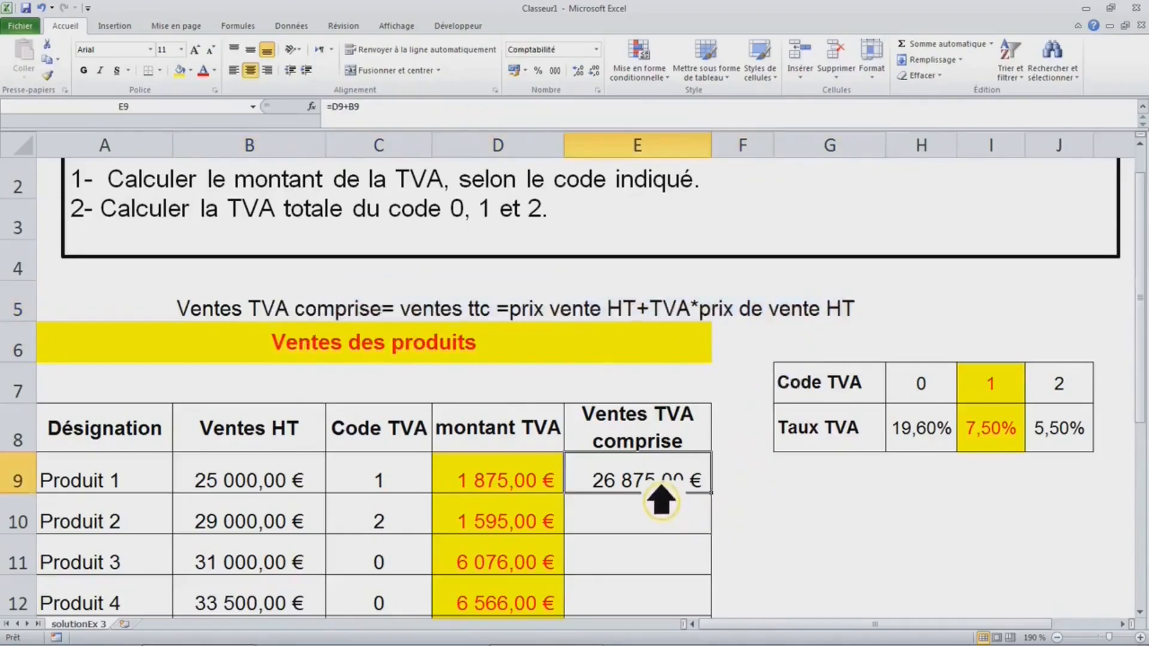
double_click(712, 493)
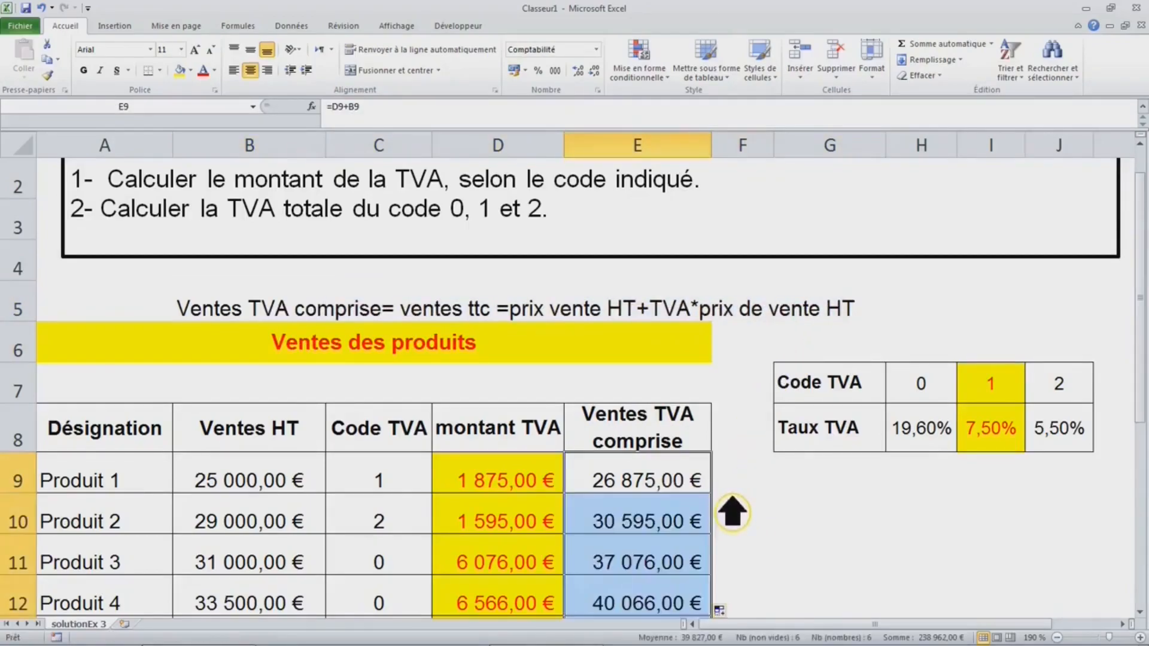
Format the montant TVA amounts in D9:D14 with a white fill and black, bold text at font size 12
click(509, 488)
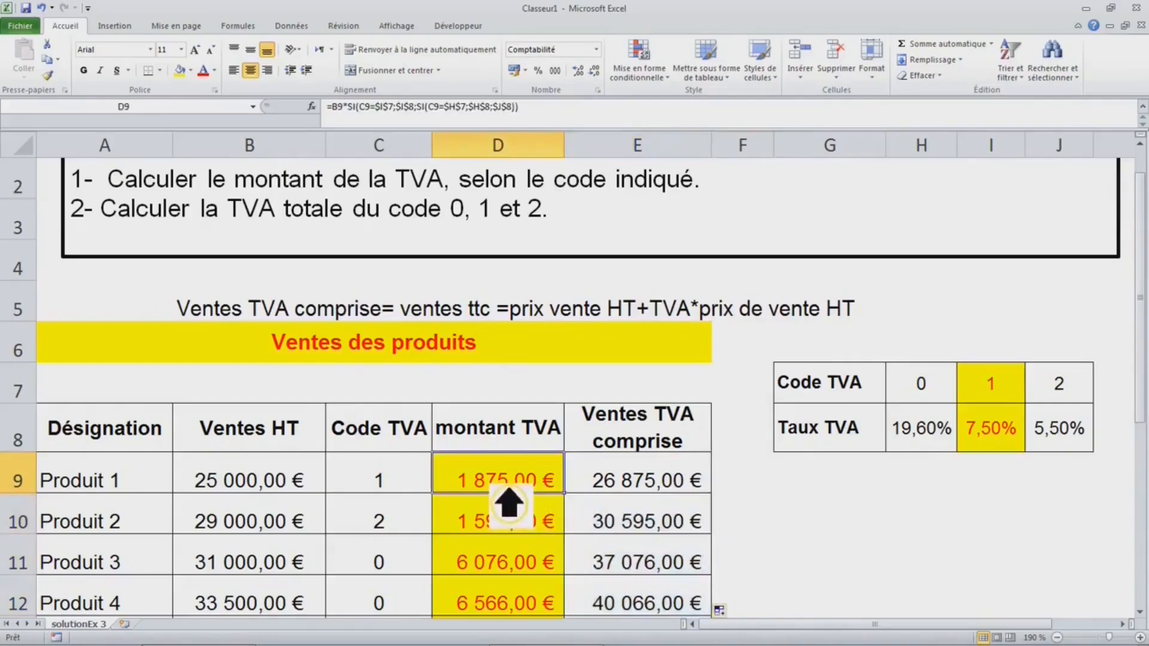
drag(510, 502, 509, 502)
click(190, 70)
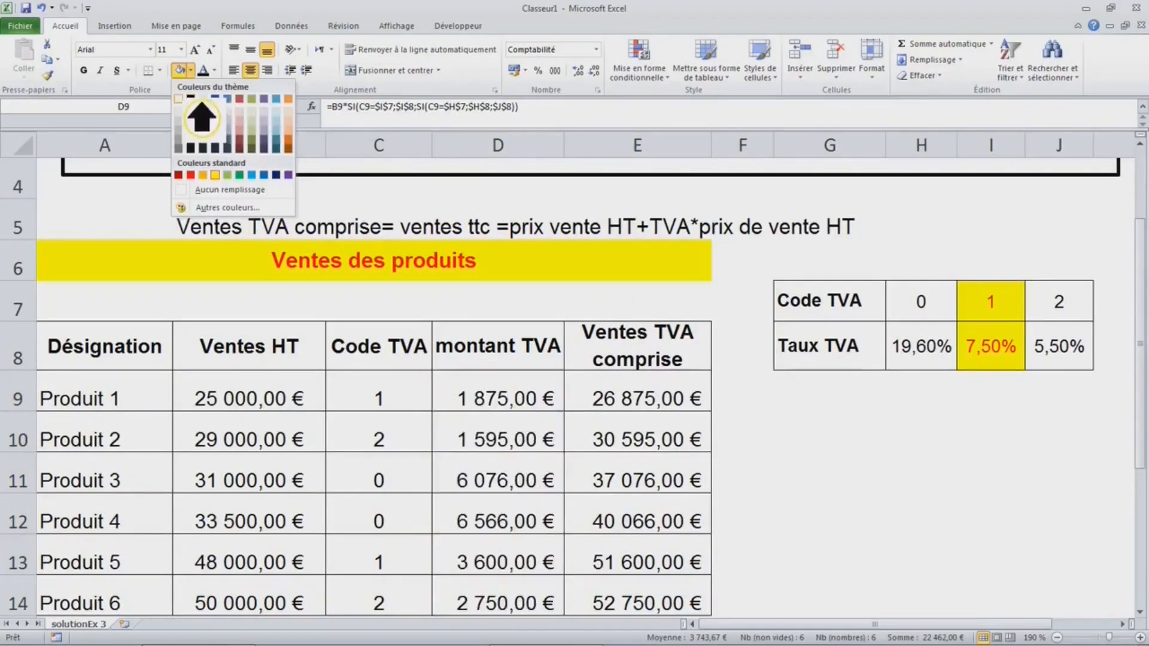
click(201, 102)
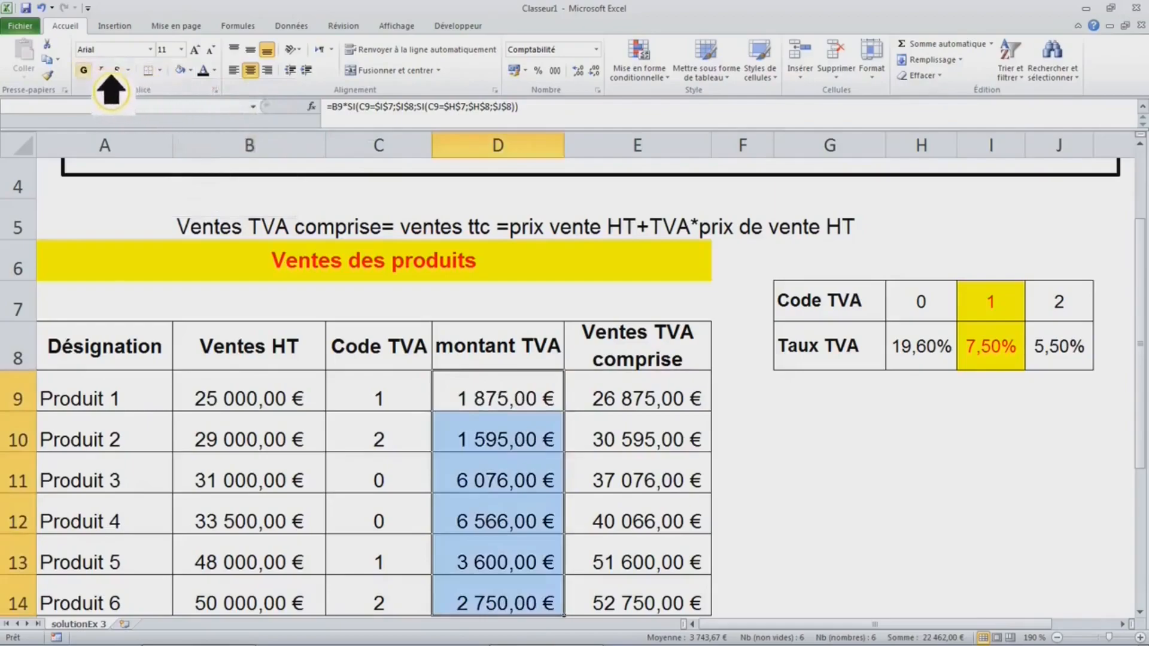
click(83, 70)
click(195, 50)
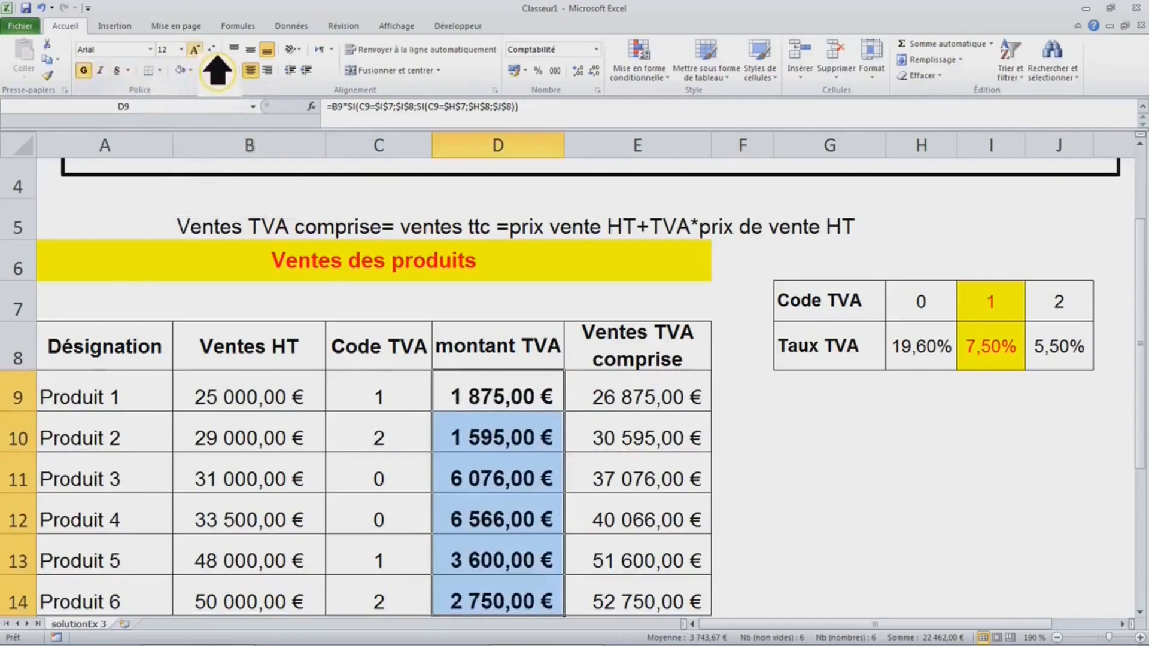
Review the Ventes TVA comprise column, the rest of the sheet and the Code TVA and Taux TVA table
click(620, 445)
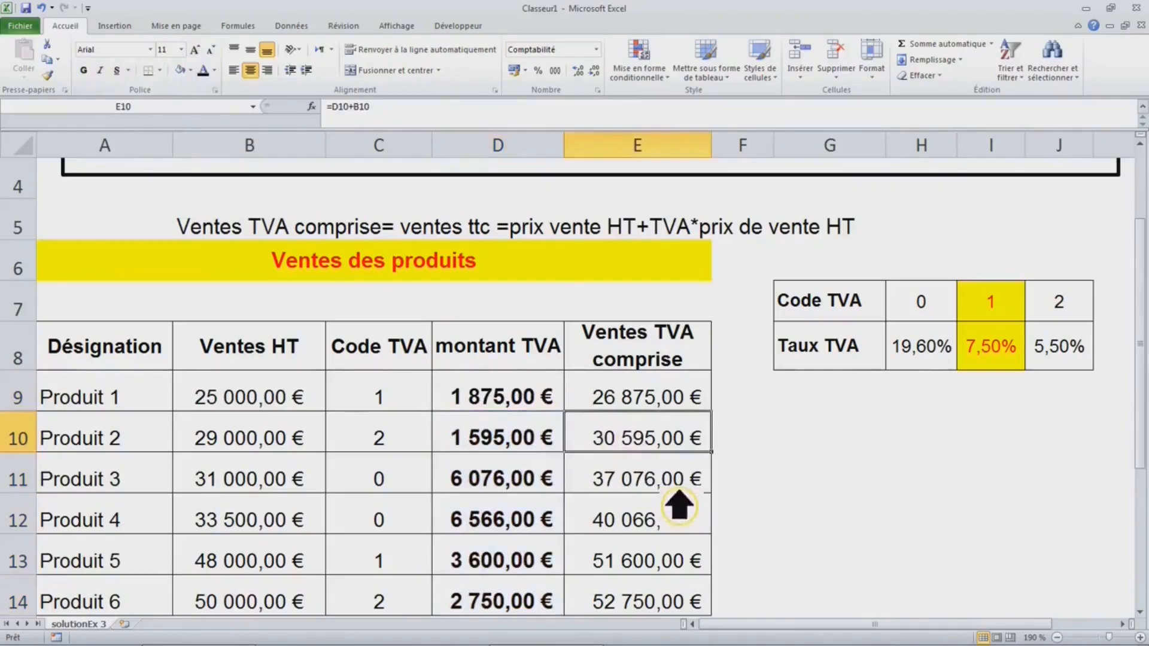
scroll(682, 506, down, 2)
scroll(683, 506, up, 3)
scroll(682, 515, down, 3)
scroll(682, 520, down, 1)
scroll(679, 449, up, 4)
drag(835, 443, 1053, 482)
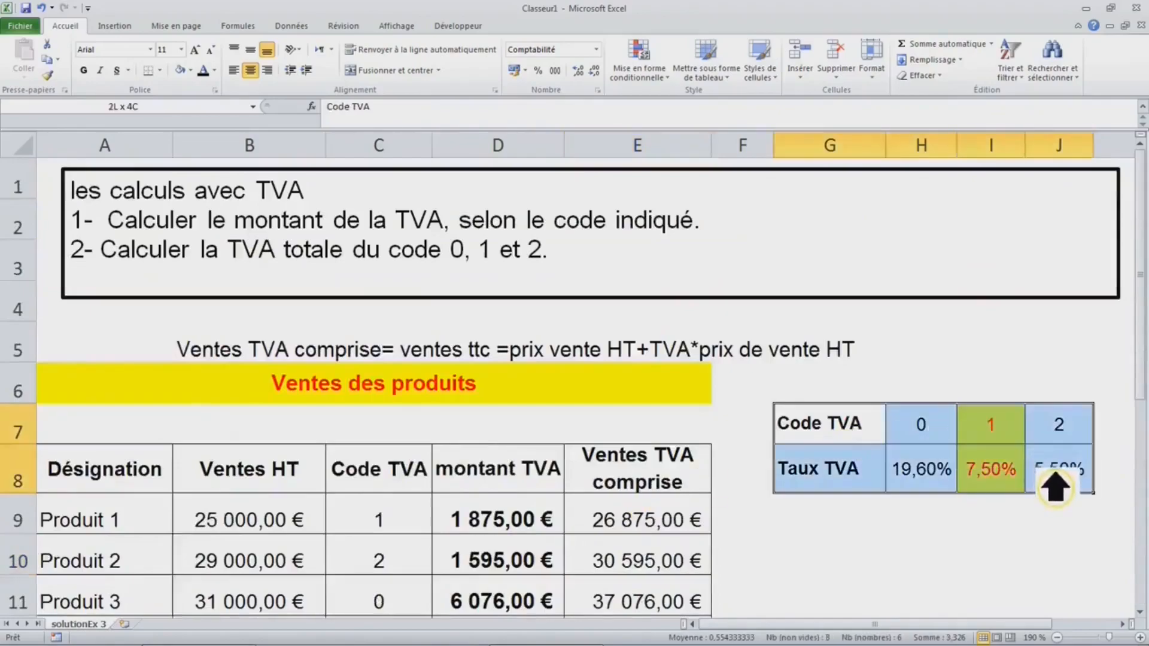
Set the TVA rate for code 0 in H8 to 19,2% and check the amounts in the sales table
click(935, 469)
text(1)
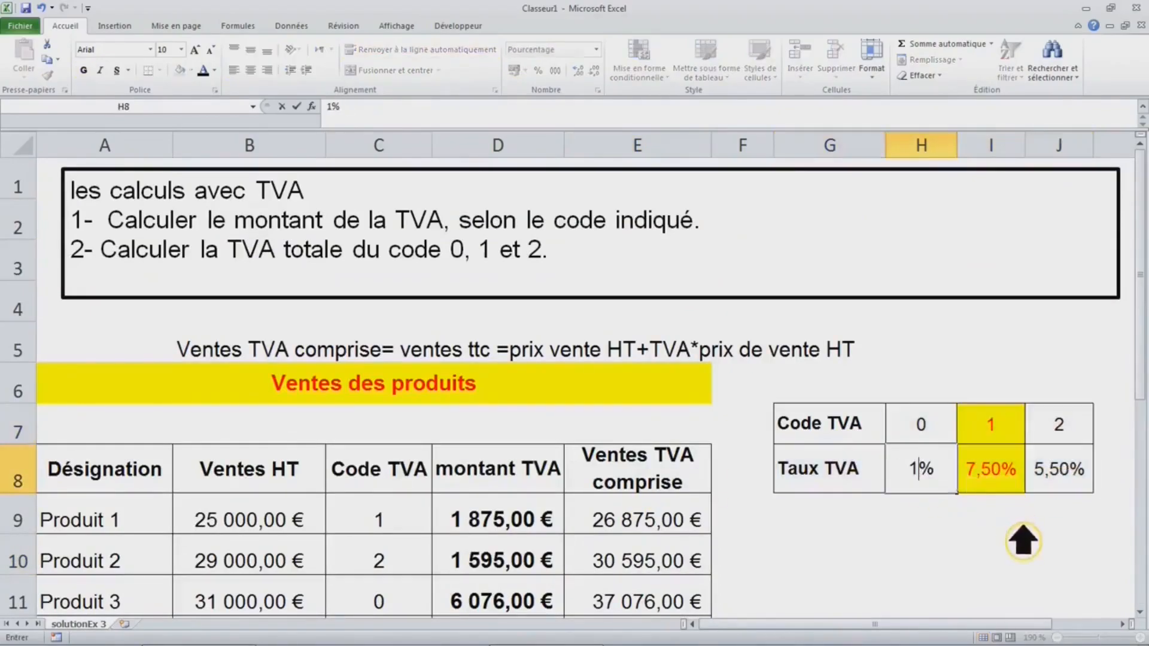
text(9,2)
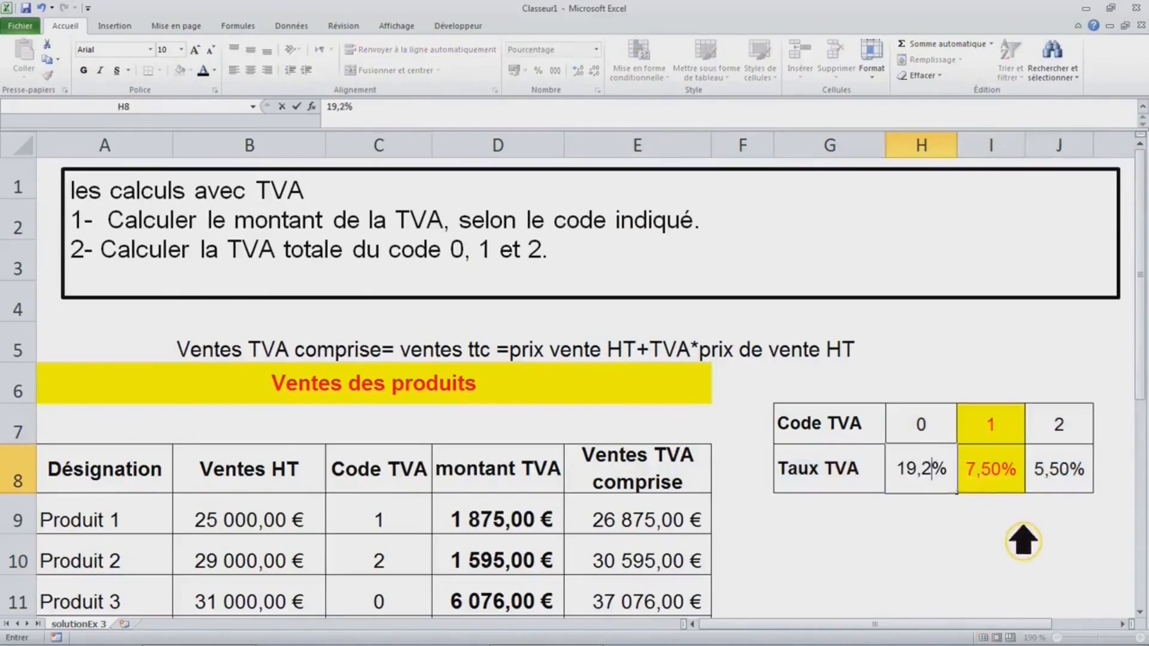
key(ctrl+Return)
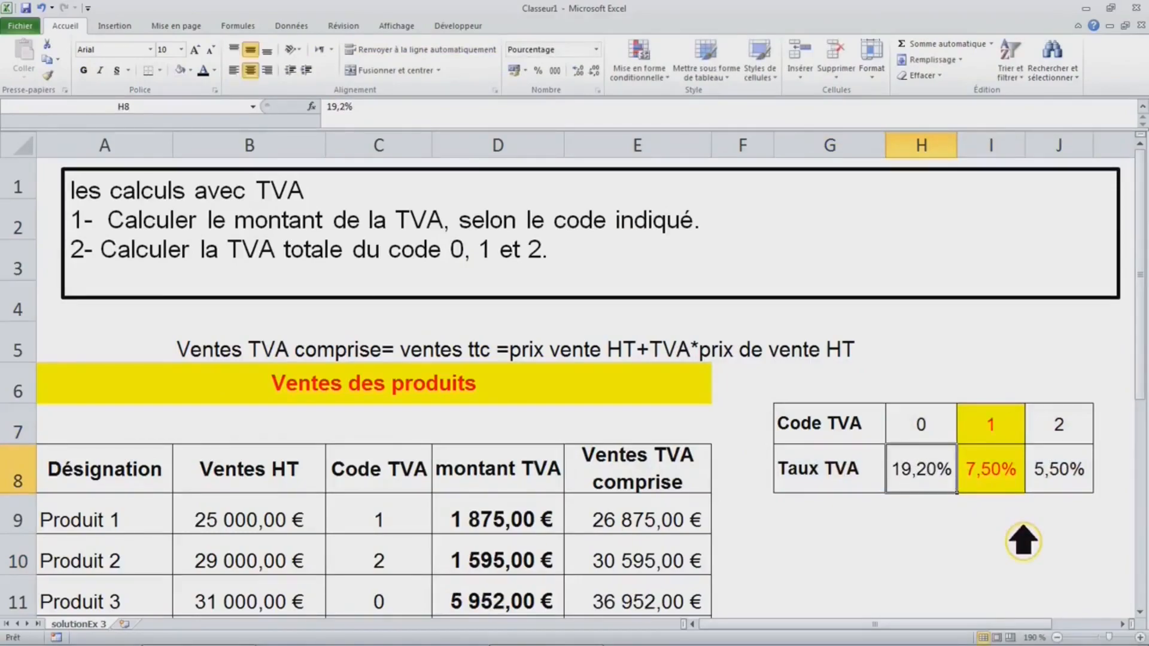
scroll(964, 542, down, 5)
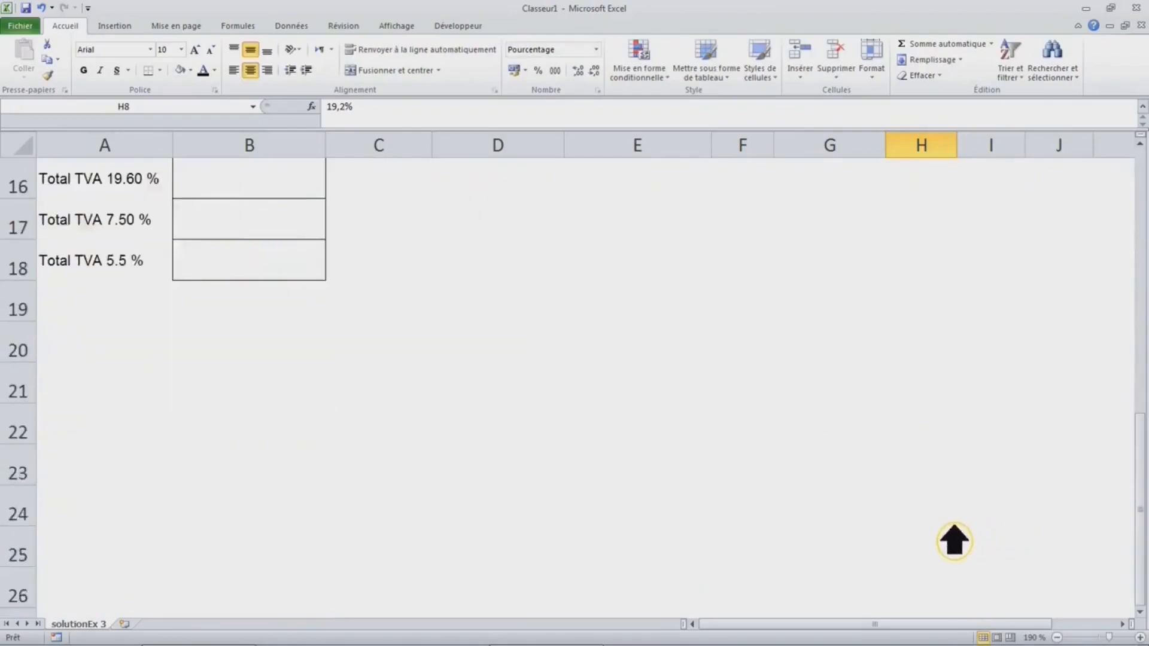
scroll(880, 537, up, 3)
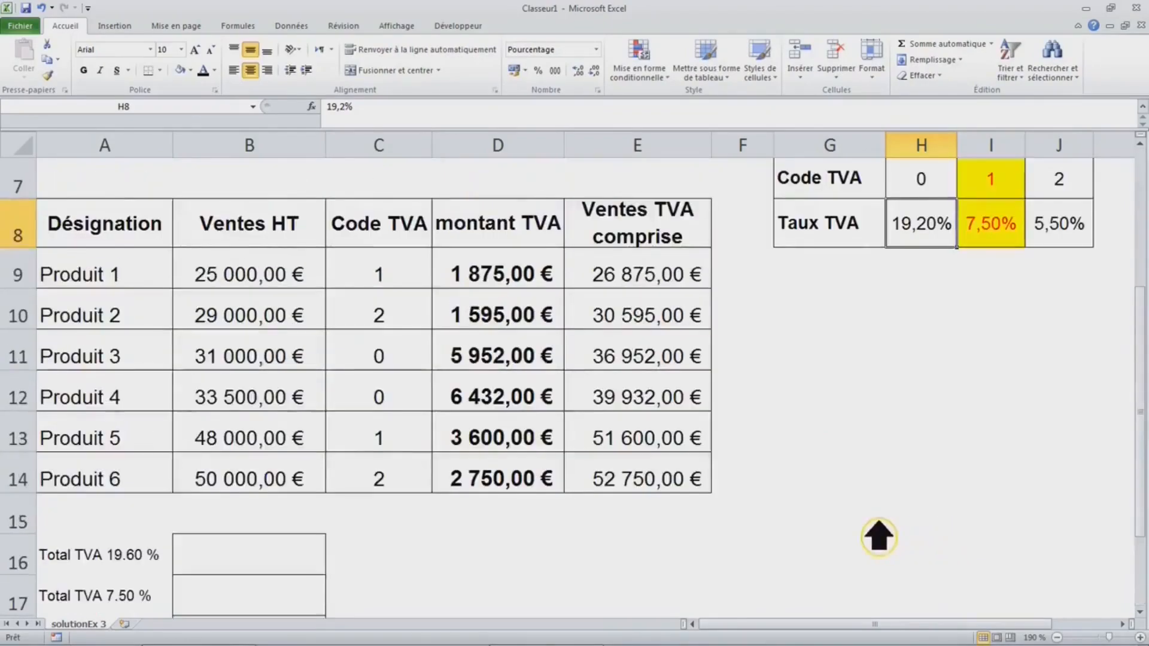
scroll(972, 413, up, 2)
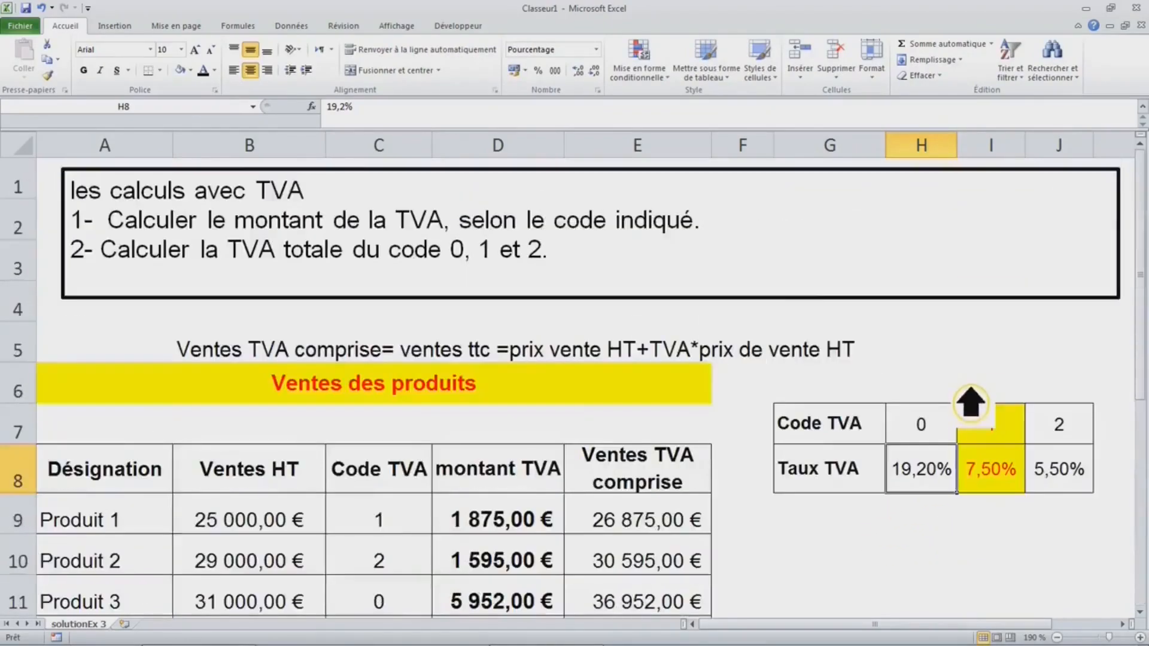
Set the TVA rate for code 0 in H8 to 19,6%
double_click(937, 475)
key(BackSpace)
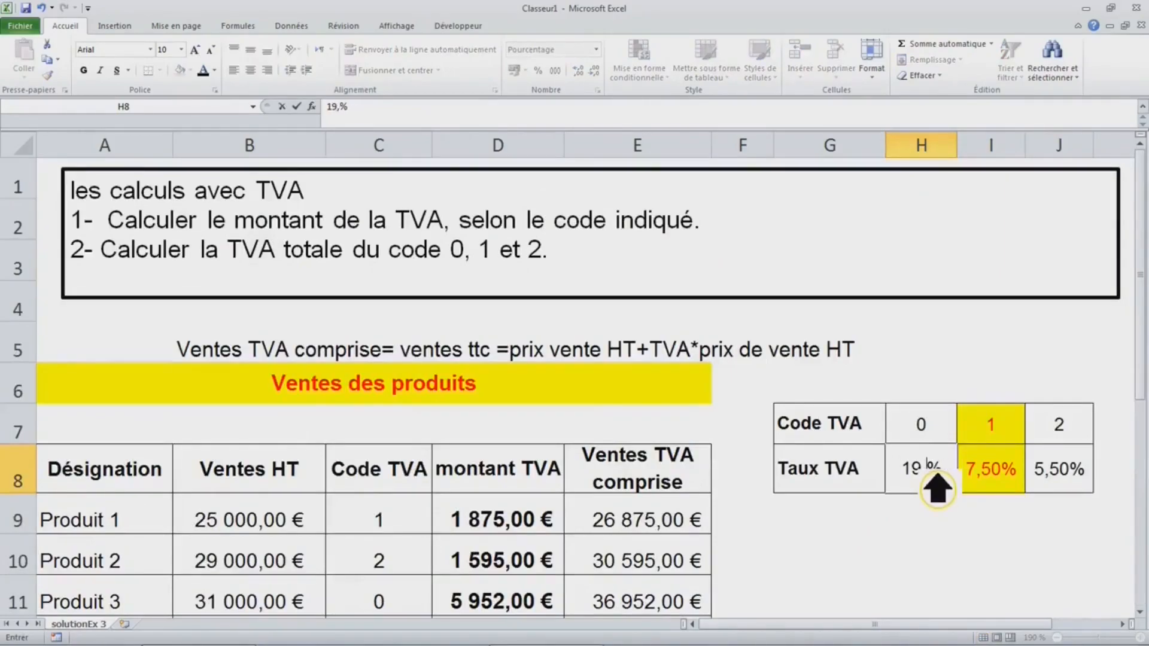
text(6)
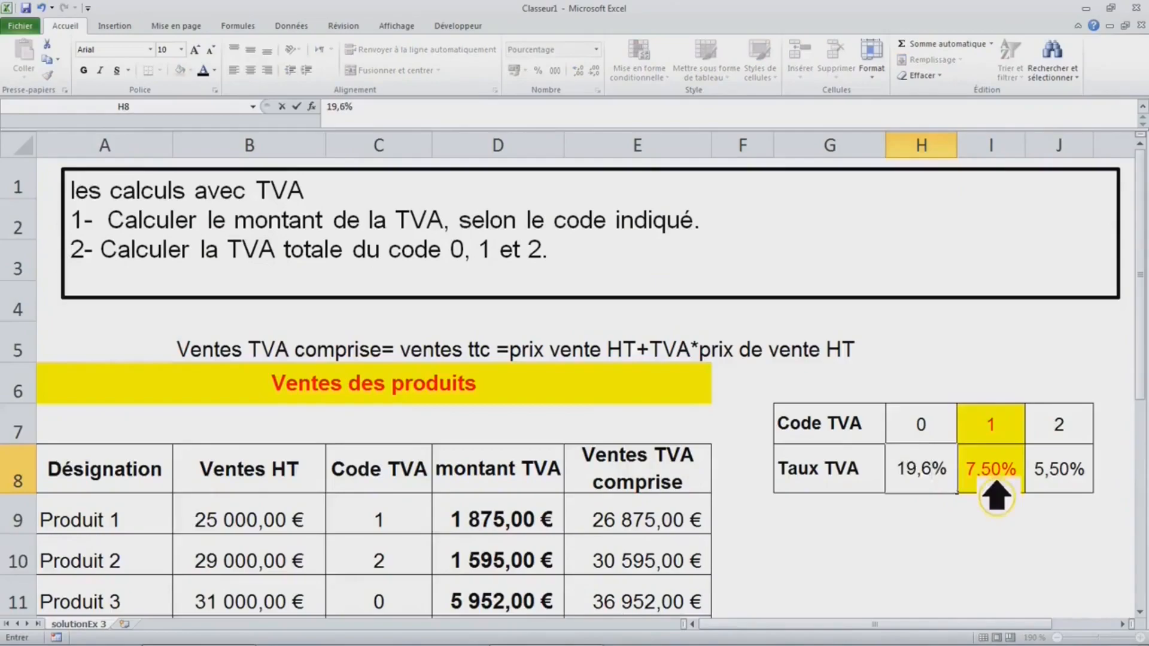
key(ctrl+Return)
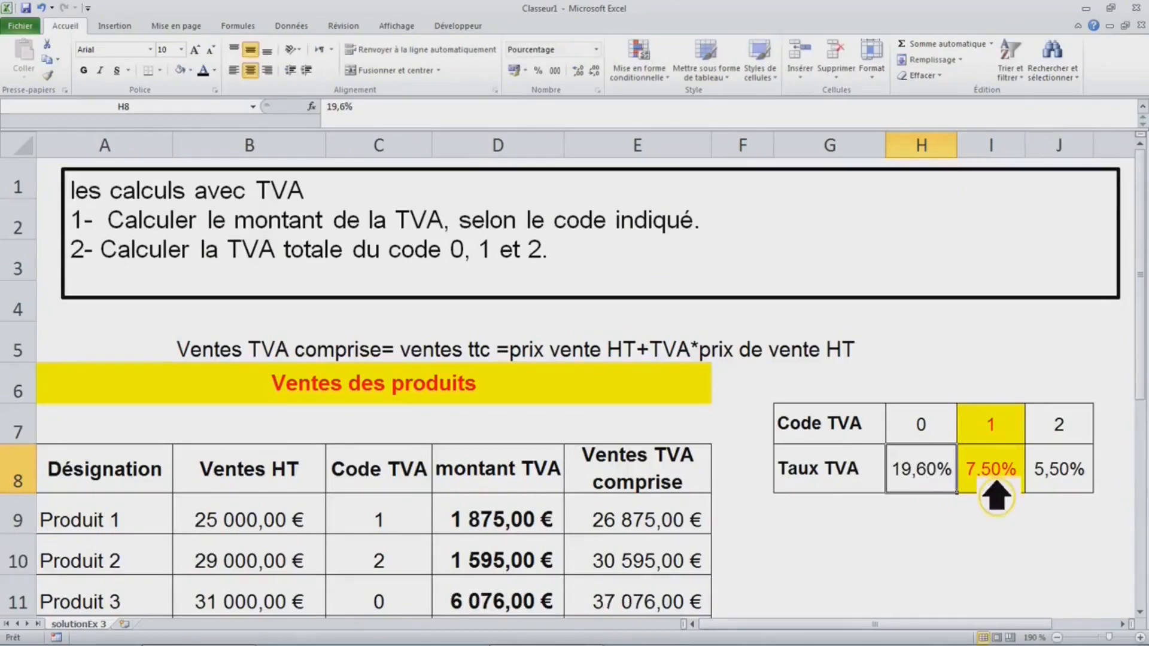
Enter =SOMME.SI(C9:C14;1;D9:D14) in B16, beside the Total TVA 19.60 % label
click(532, 534)
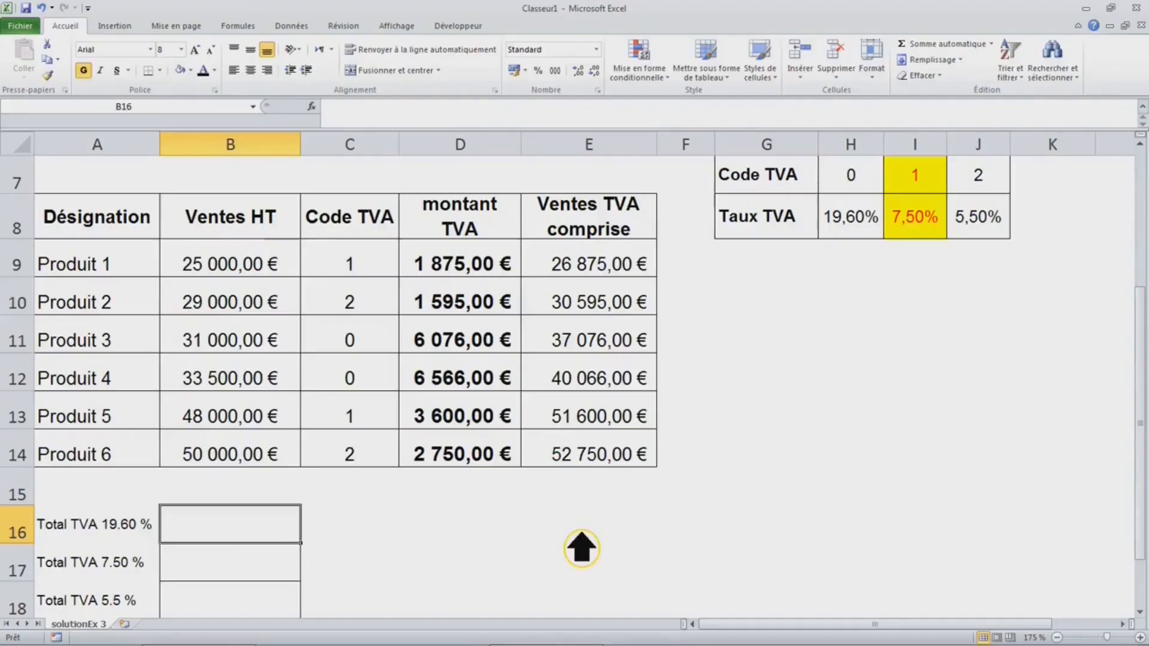
text(=somme)
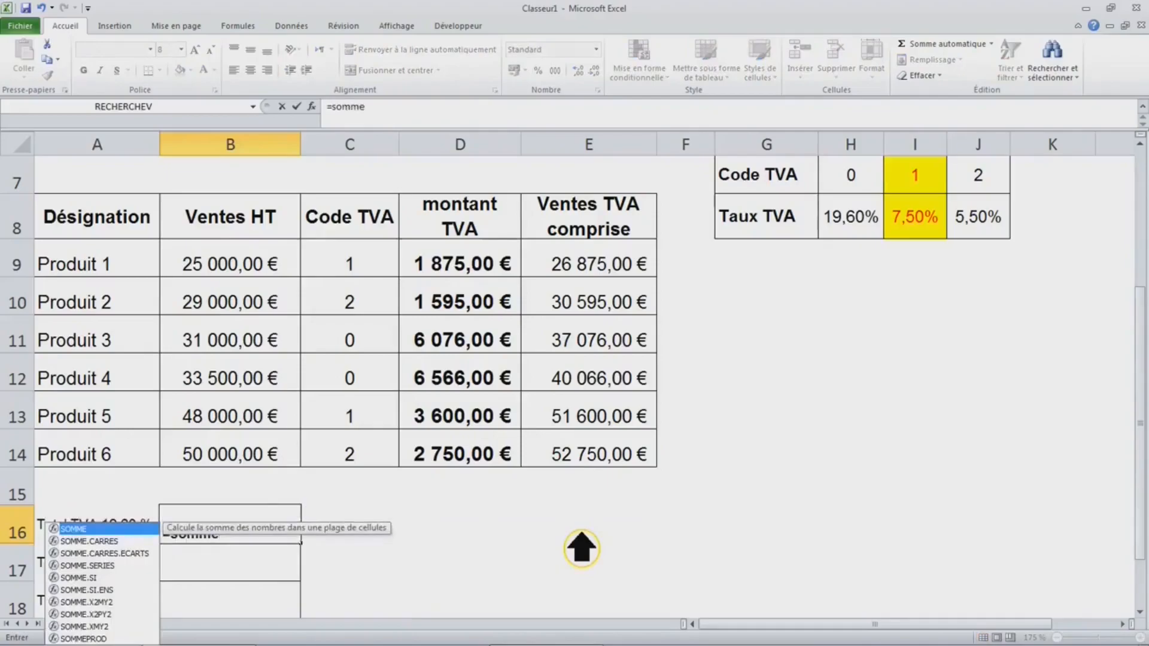
text(.si)
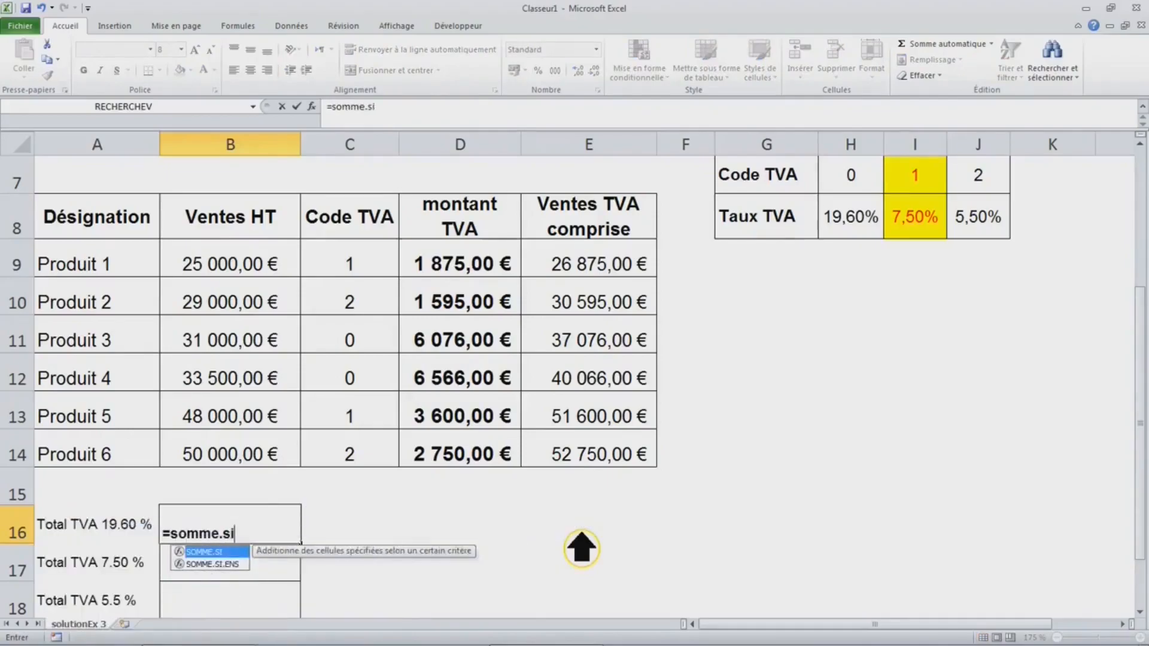
key(Tab)
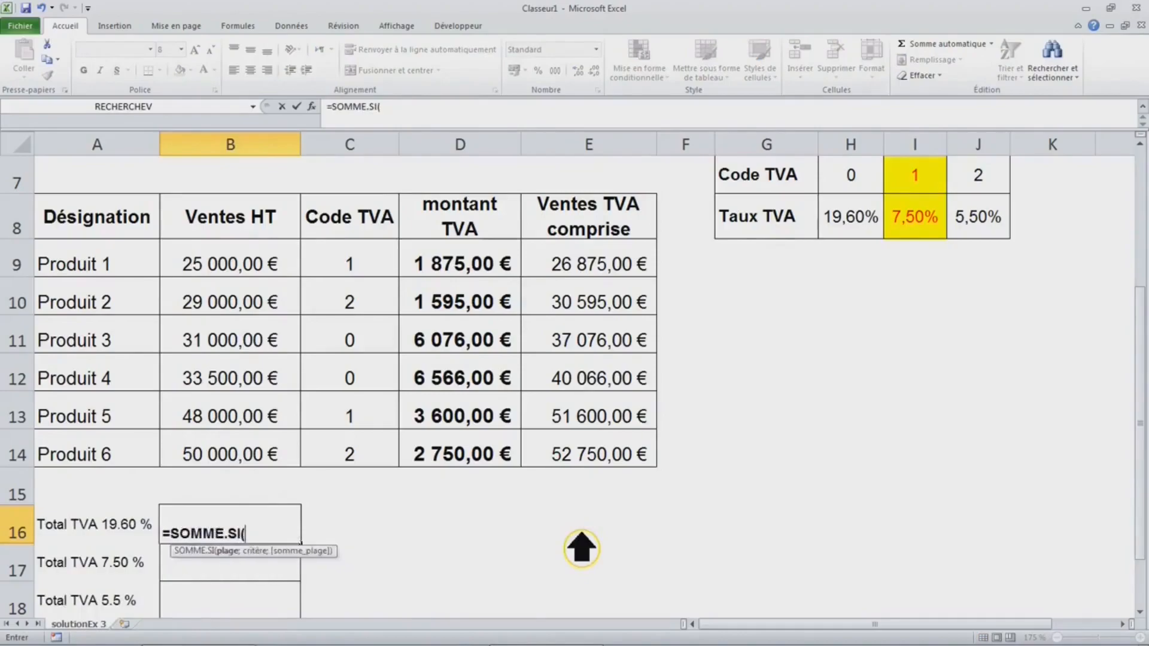
drag(372, 281, 349, 454)
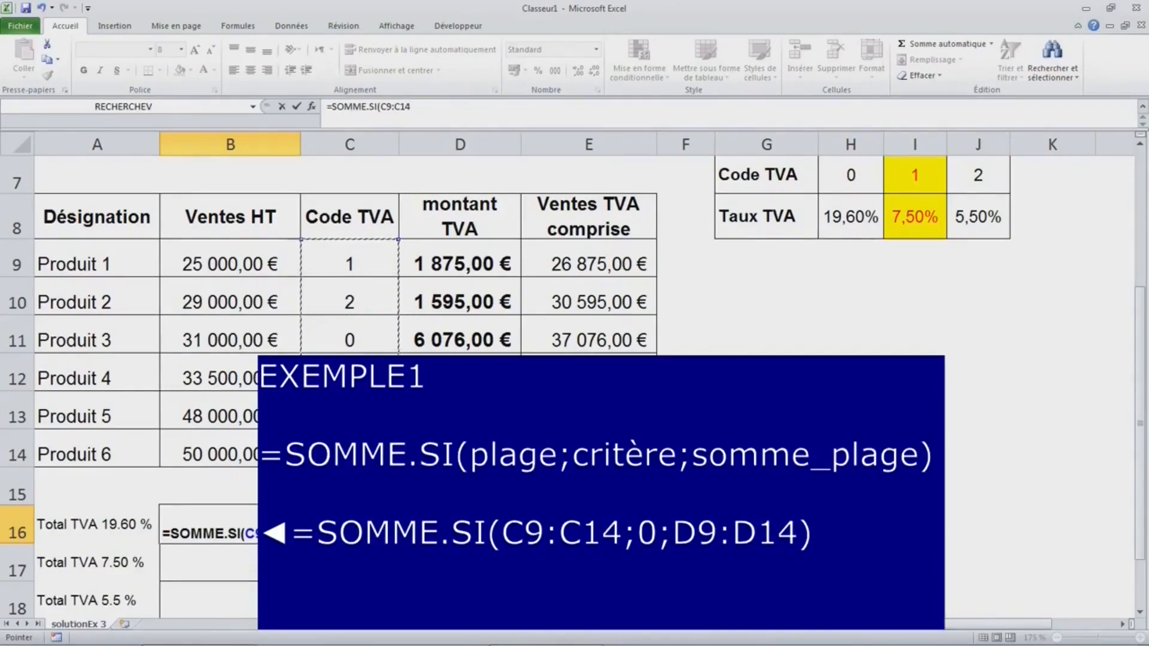
text(;)
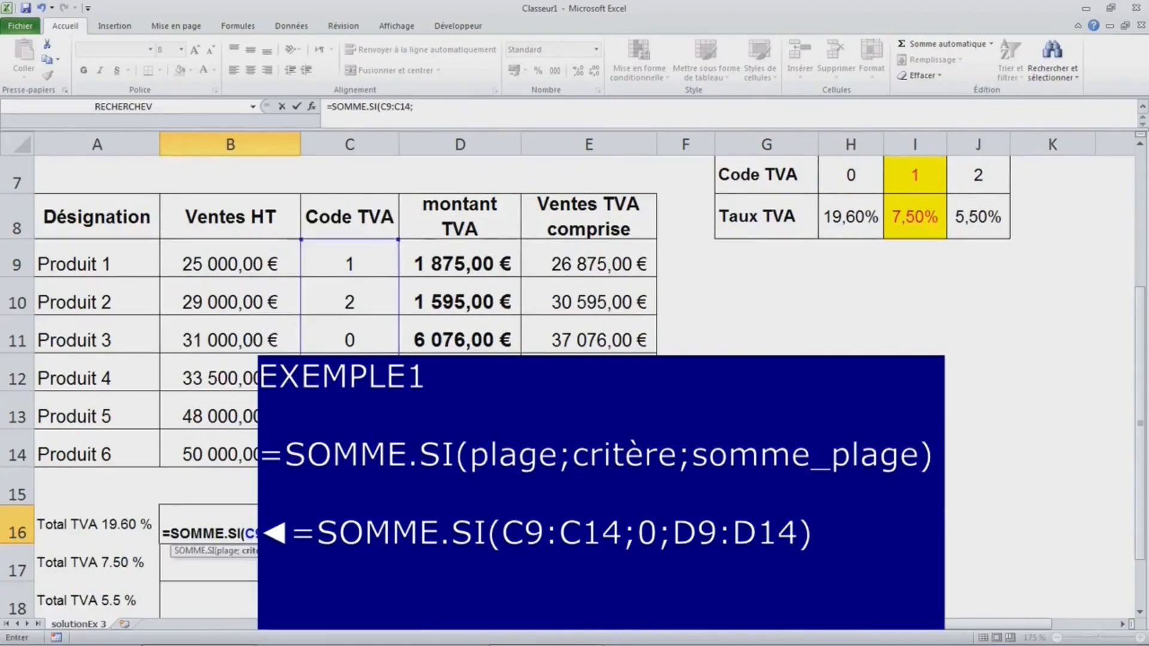
text(1)
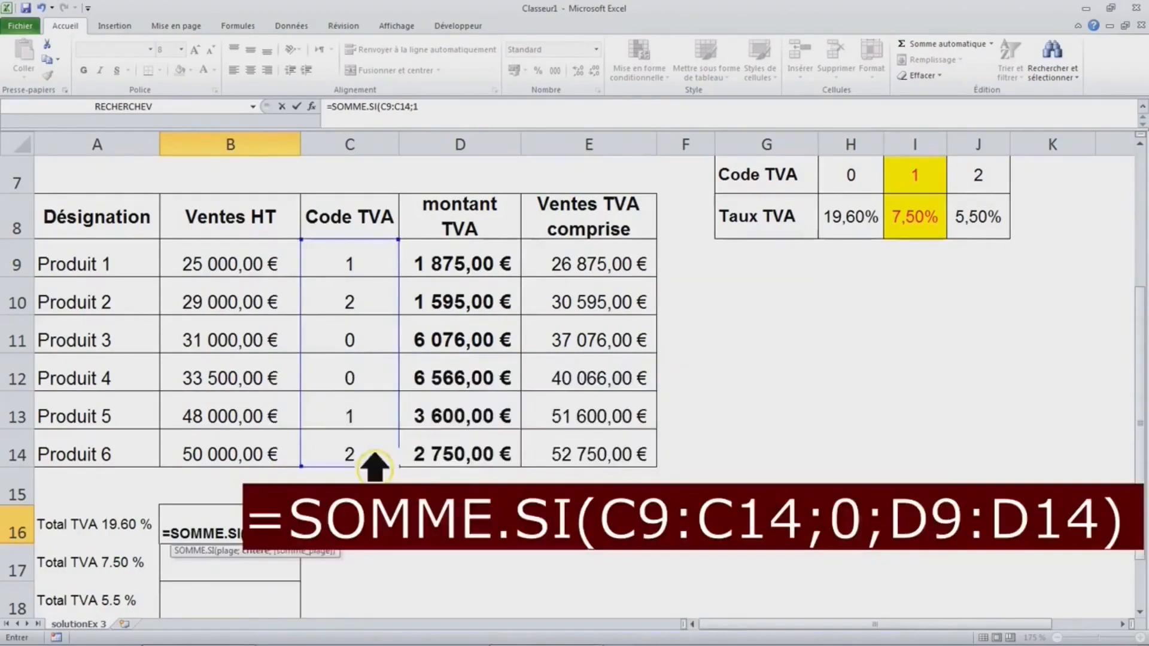
text(;)
drag(496, 264, 484, 467)
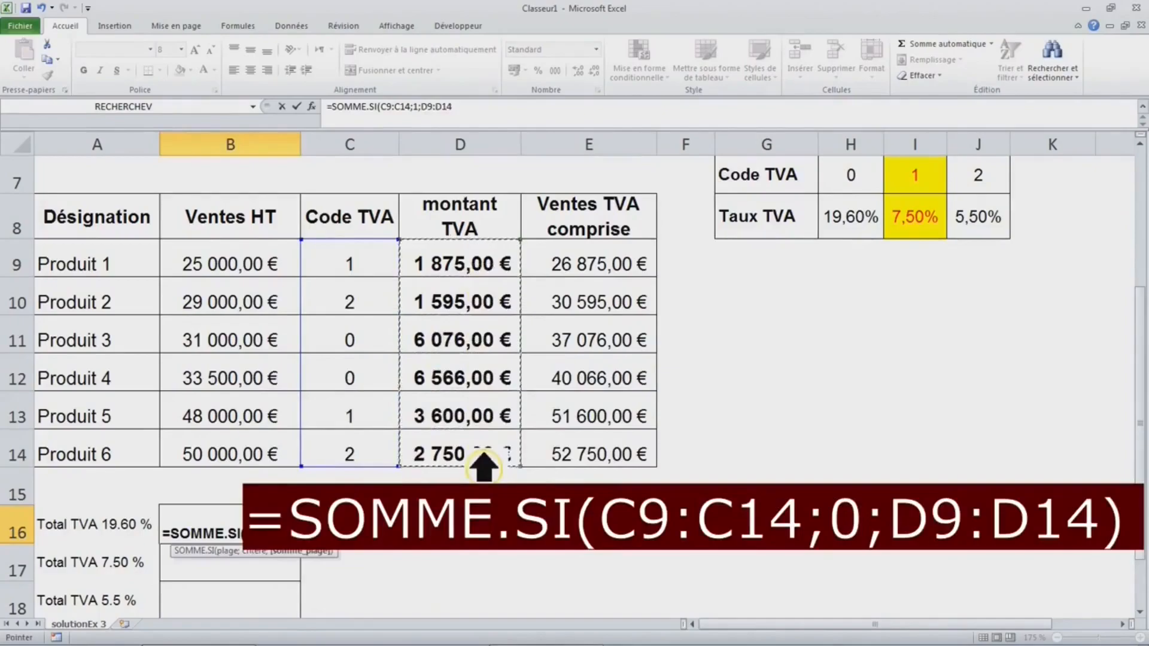
key(ctrl+Return)
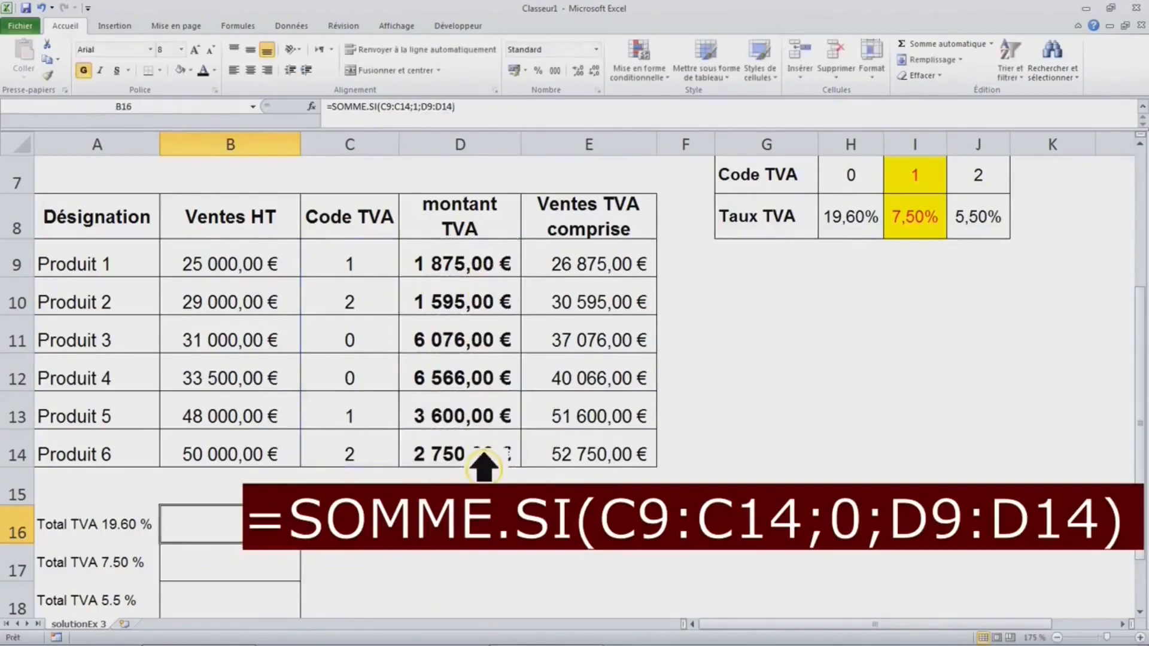
Enter =SOMME.SI(C9:C14;1;D9:D14) in B17, beside the Total TVA 7.50 % label
click(295, 570)
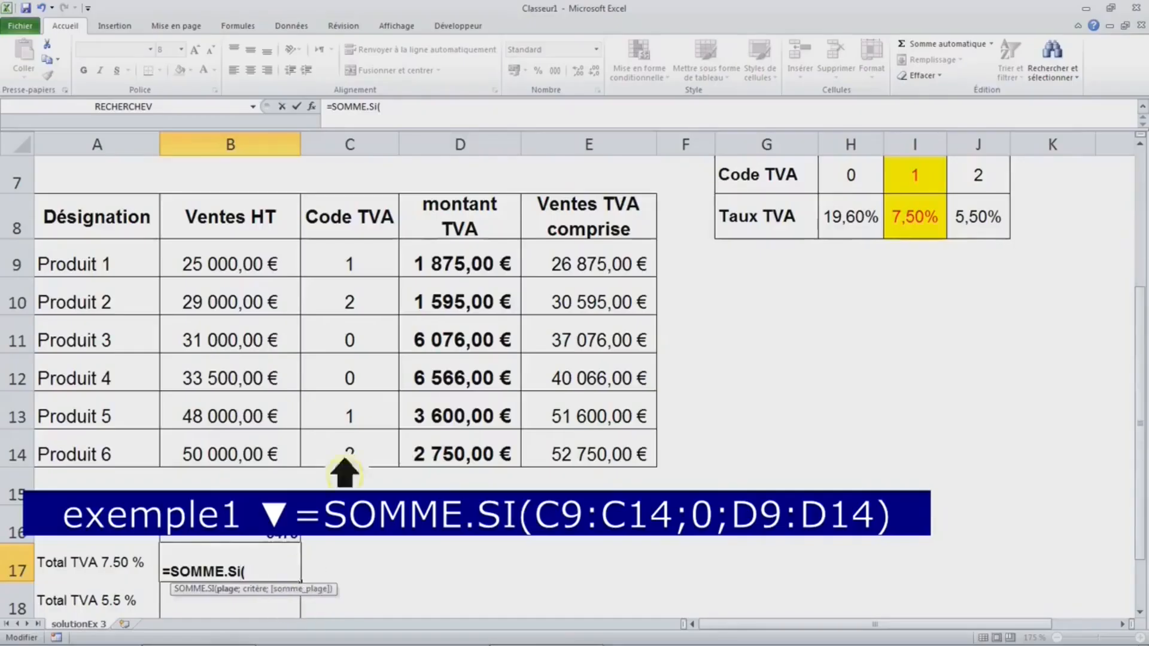
drag(383, 279, 378, 461)
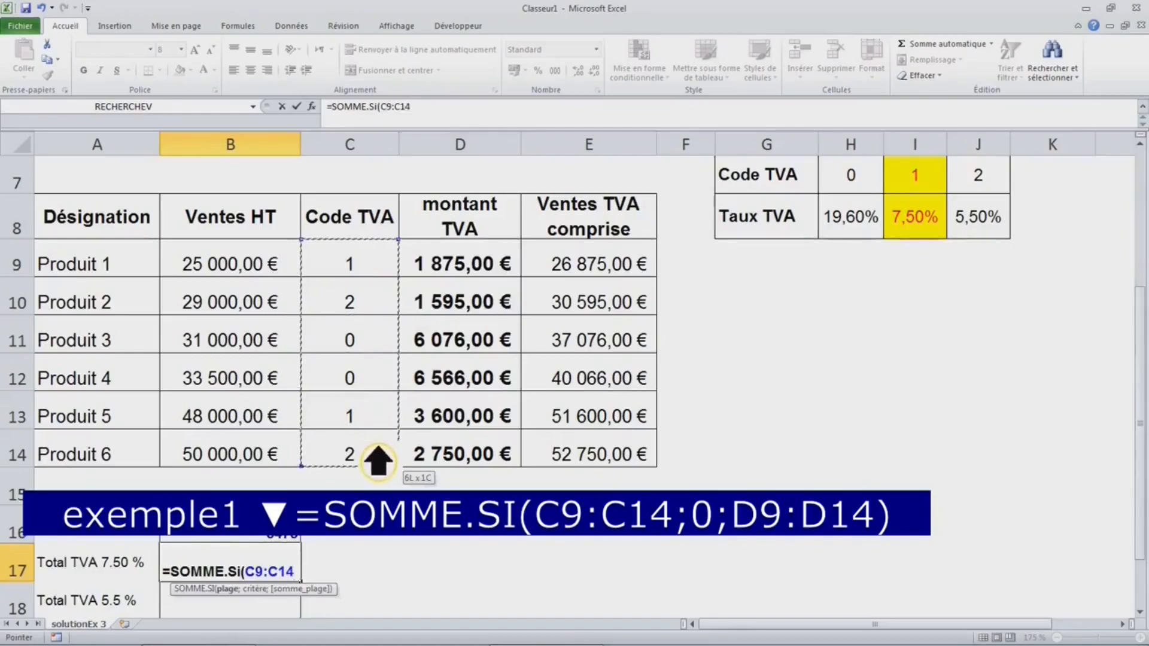
text(;)
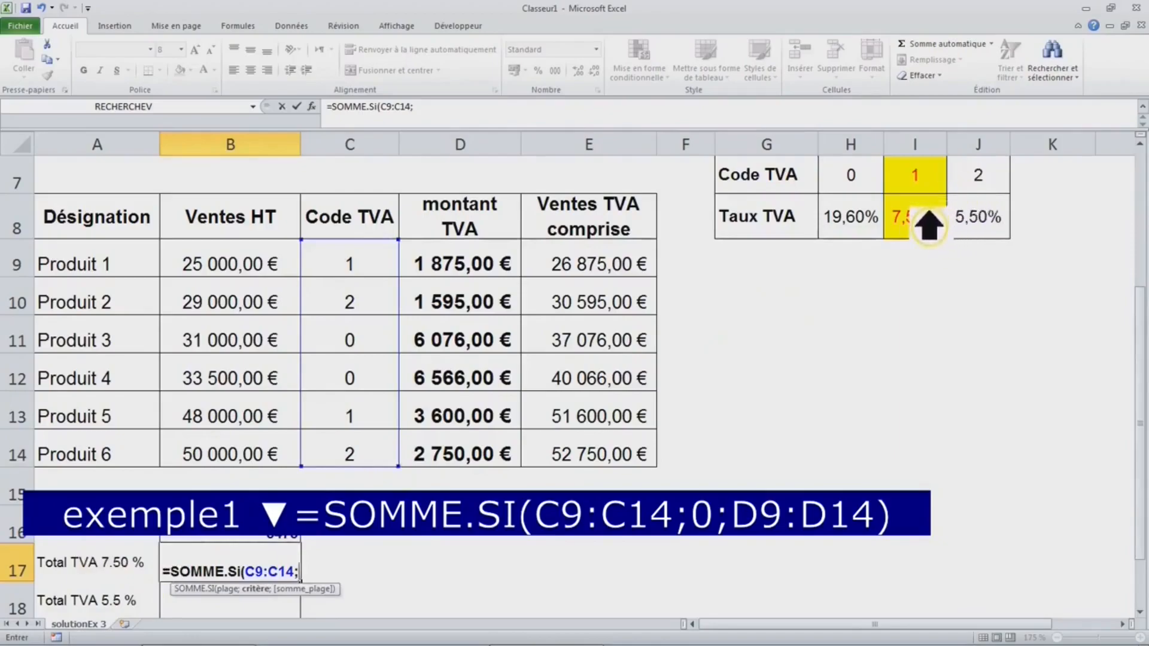
text(1;)
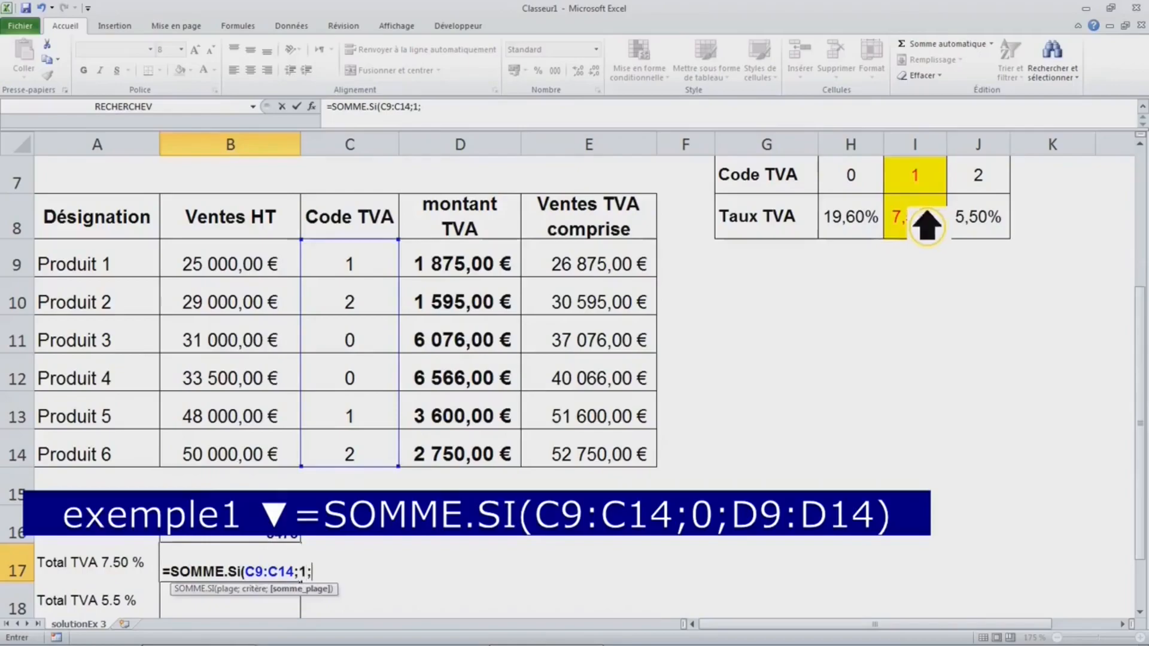
drag(517, 270, 479, 455)
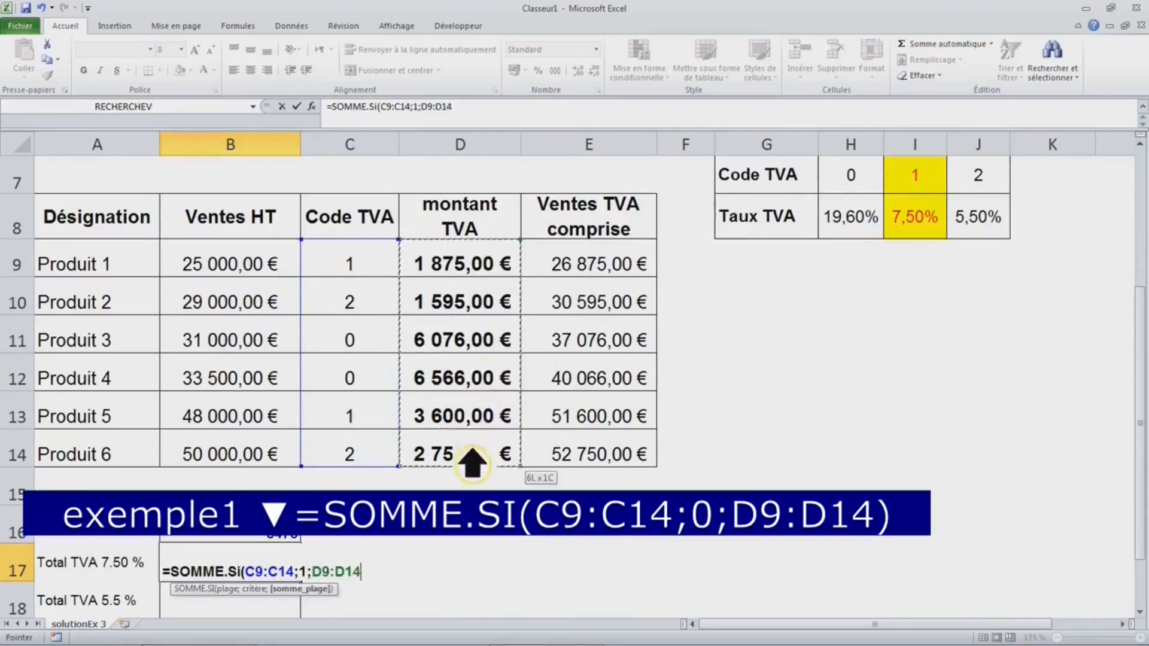
key(Return)
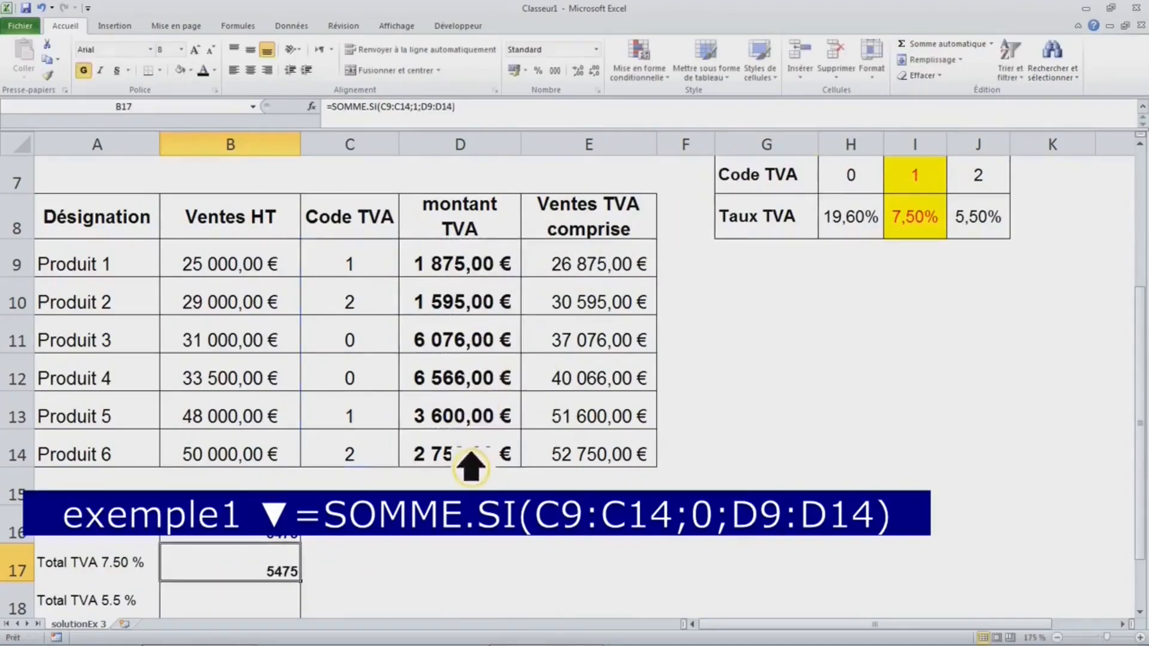
Change the criterion of the SOMME.SI formula in B16, beside Total TVA 19.60 %, to 0
click(262, 537)
click(152, 537)
click(242, 536)
double_click(281, 540)
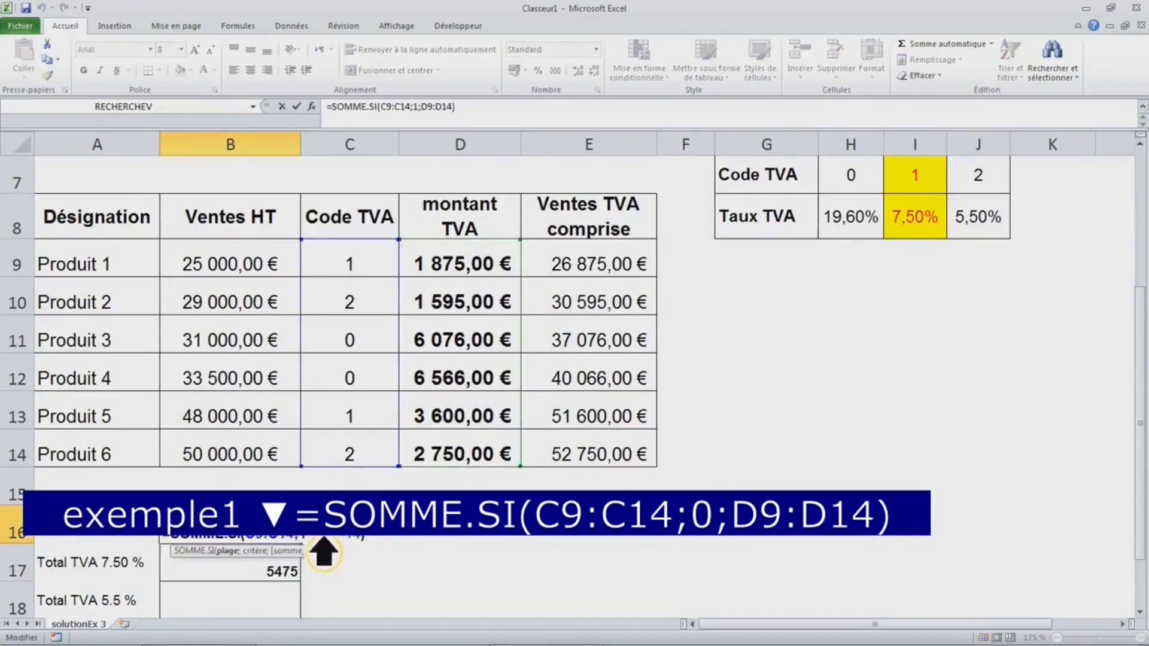
key(BackSpace)
text(0)
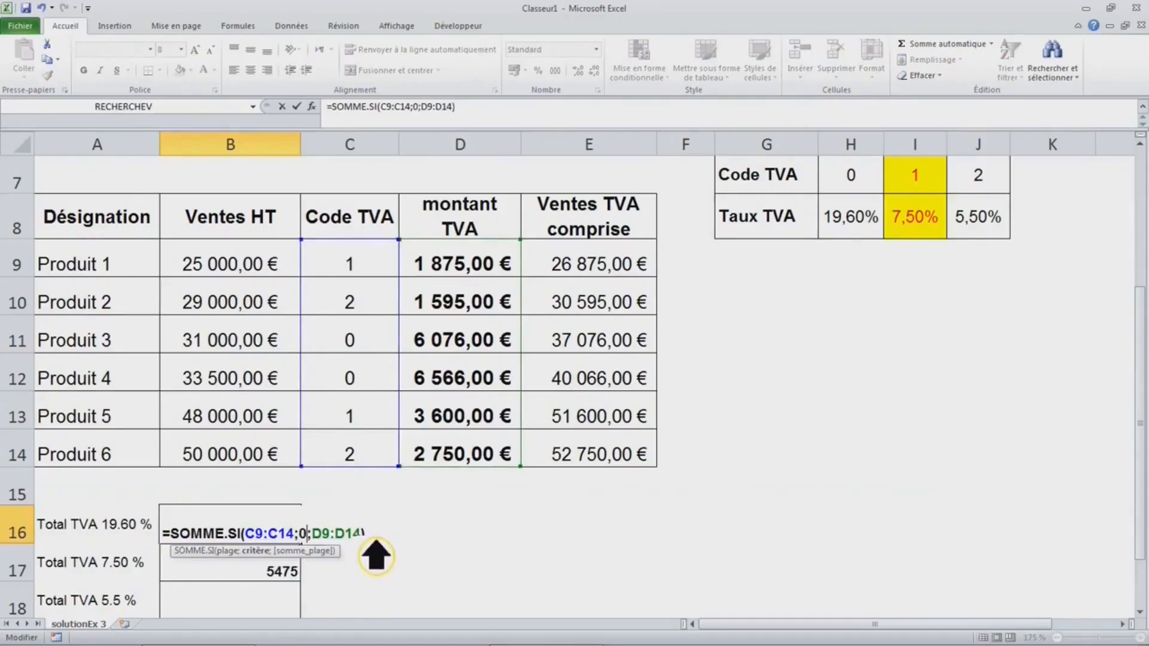
key(Return)
Enter =SOMME.SI(C9:C14;2;D9:D14) in B18, beside the Total TVA 5.5 % label
scroll(400, 559, down, 1)
click(240, 481)
text(=somme)
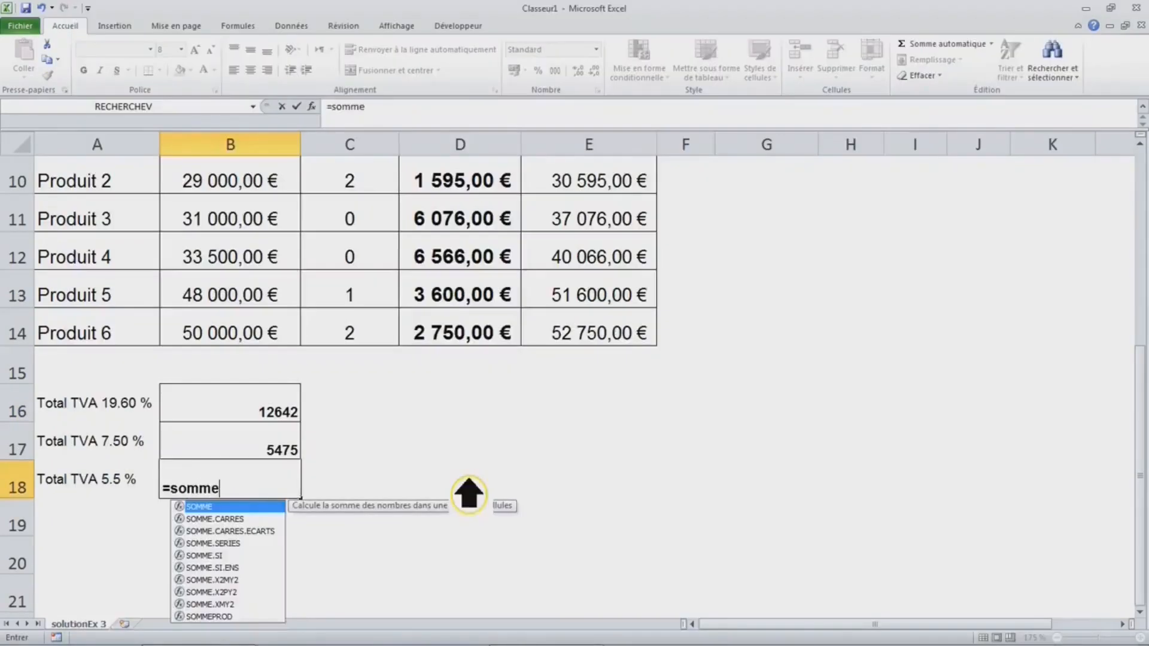
text(.si)
key(Tab)
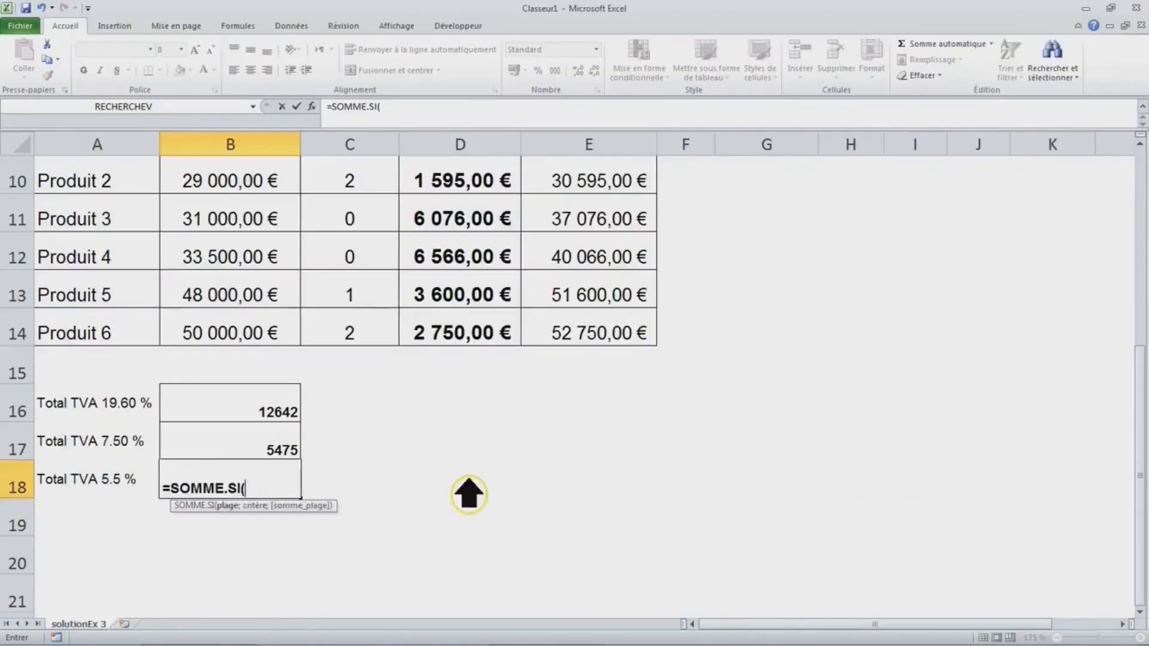
scroll(490, 460, up, 1)
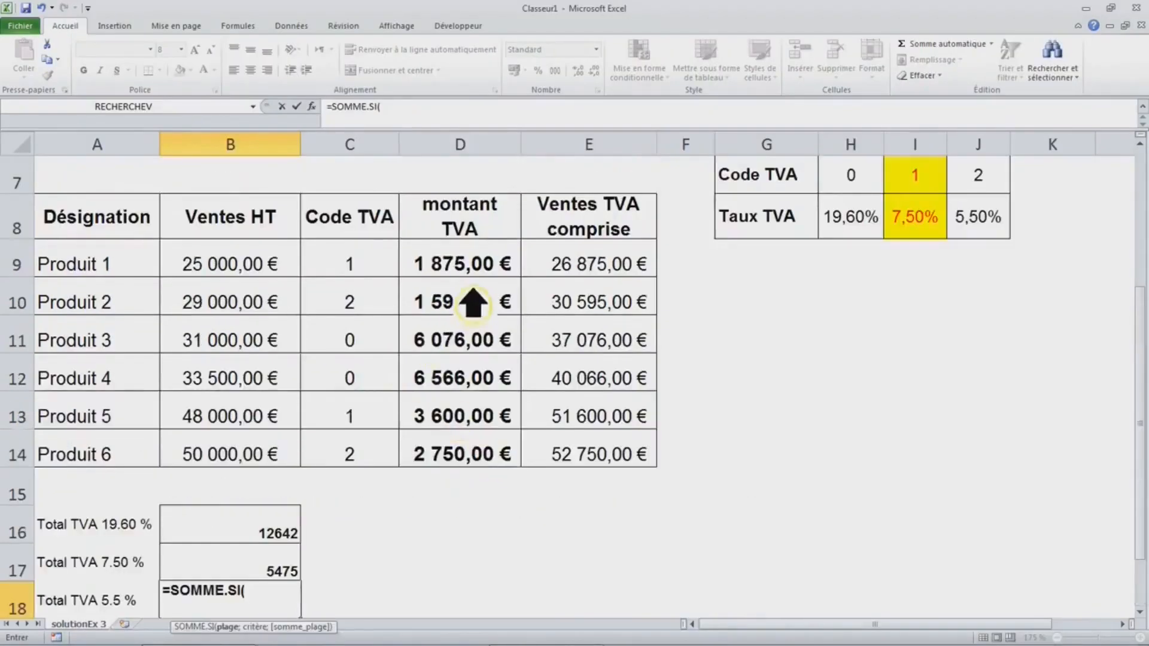
drag(383, 263, 382, 465)
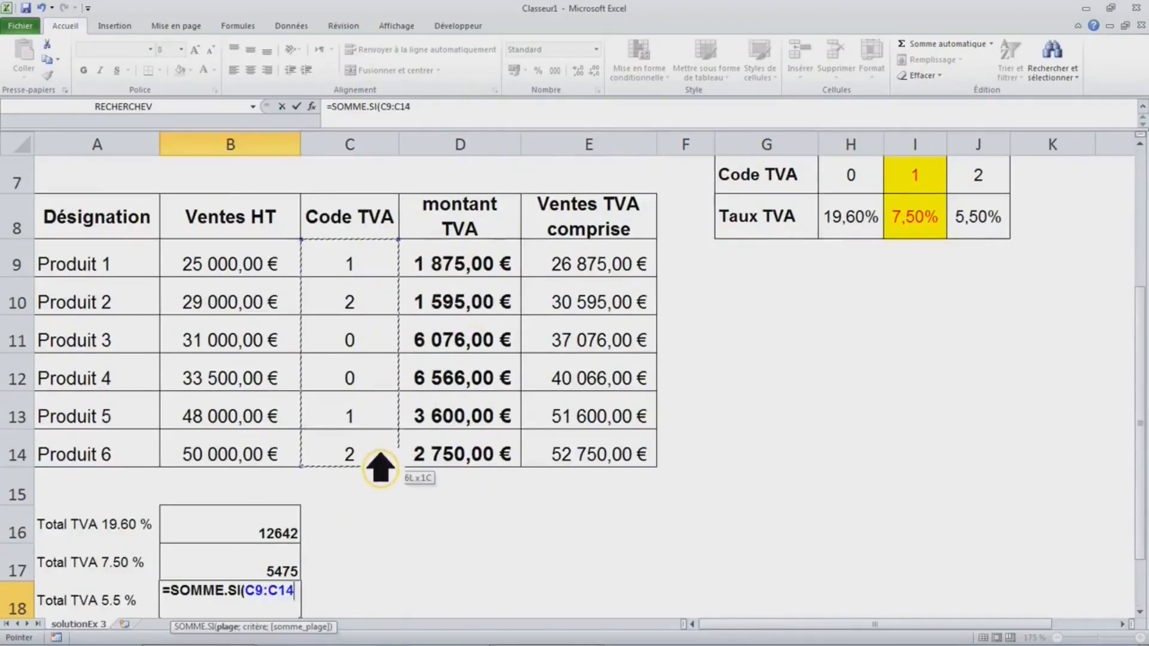
text(;)
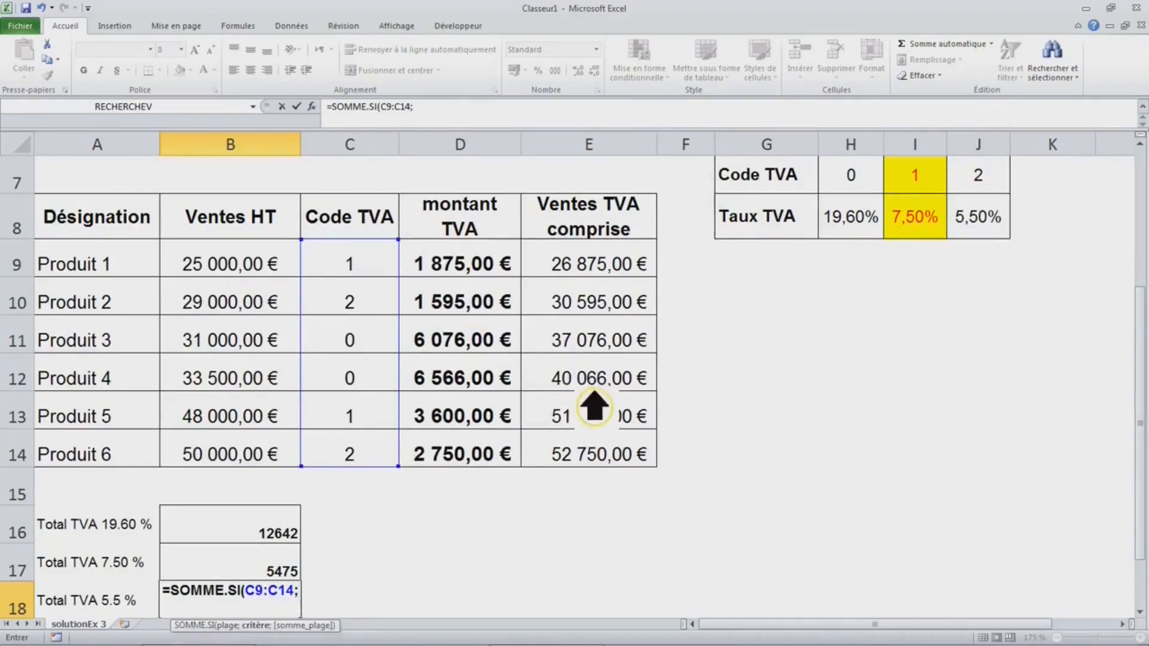
text(2;)
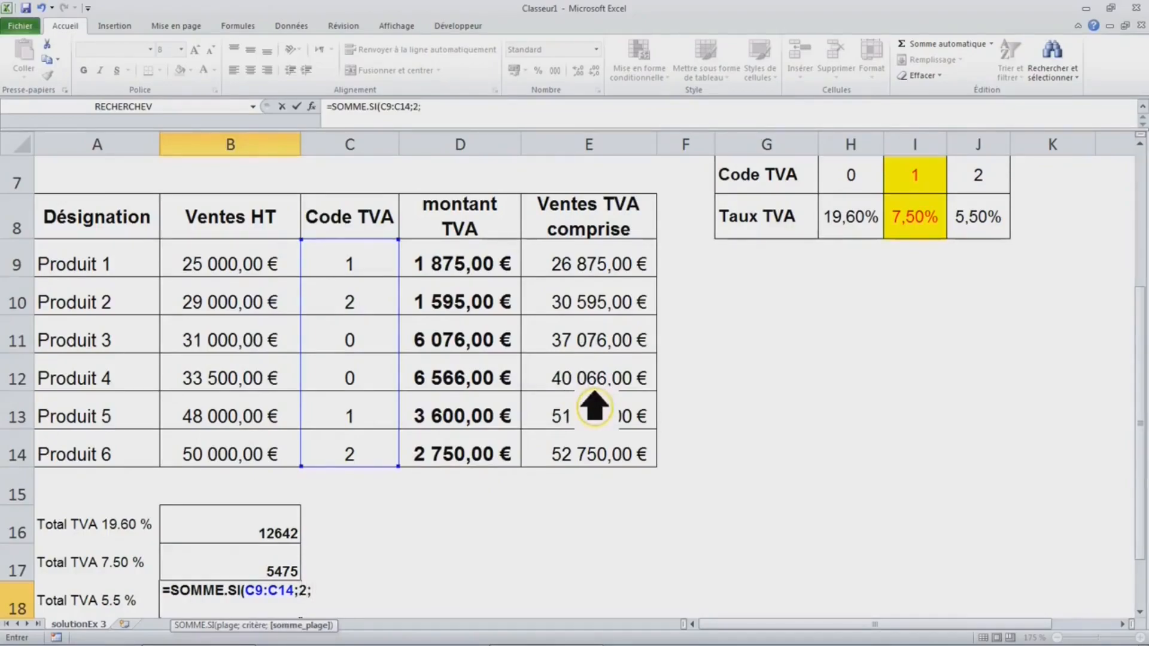
drag(475, 281, 472, 466)
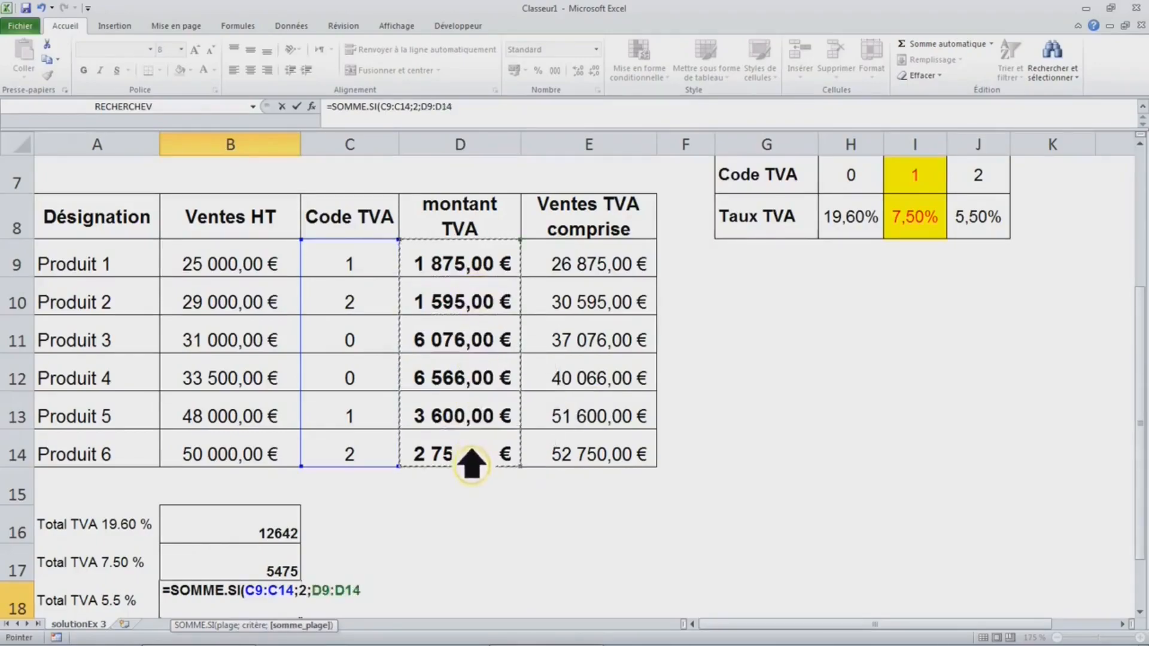
key(Return)
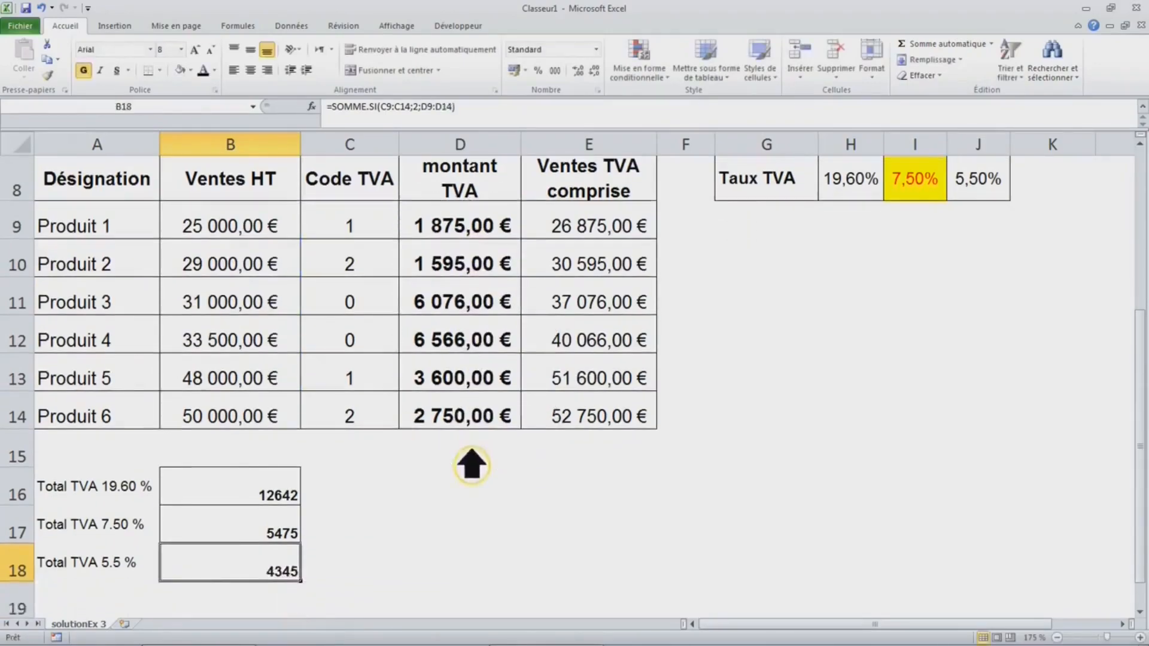
Copy the euro currency formatting of Produit 4's Ventes HT cell, B12, onto the three TVA totals in B16:B18
click(270, 350)
click(47, 75)
drag(215, 497, 229, 573)
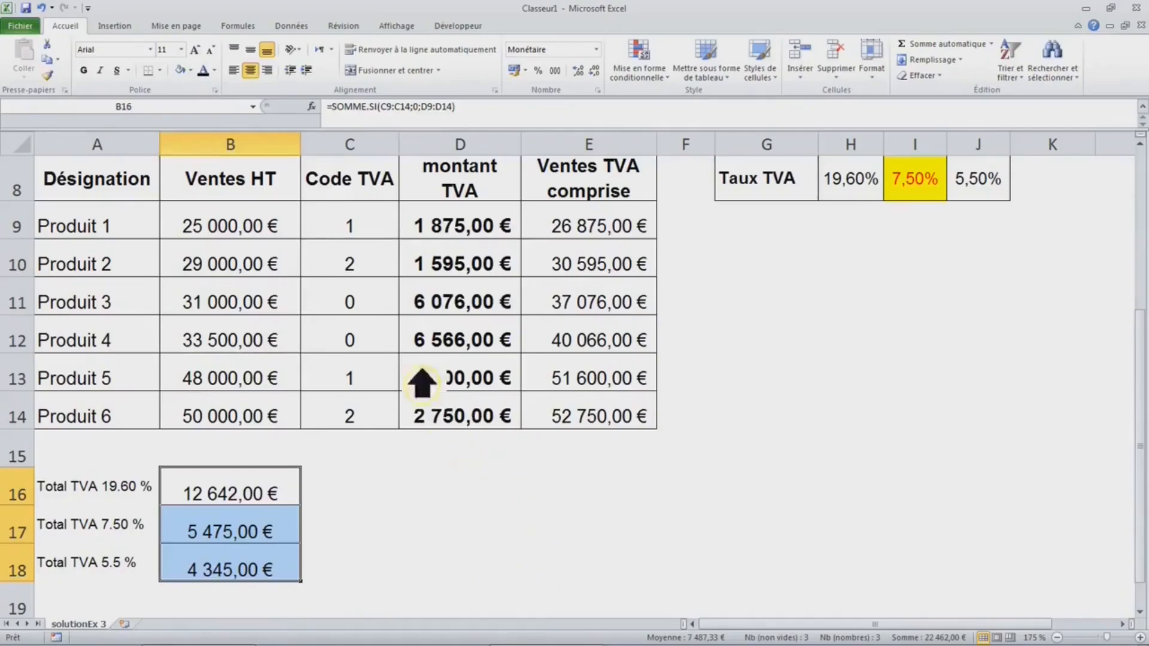
Set Produit 3's TVA code in C11 to 1 and check the TVA amounts and the totals per rate
click(377, 294)
text(1)
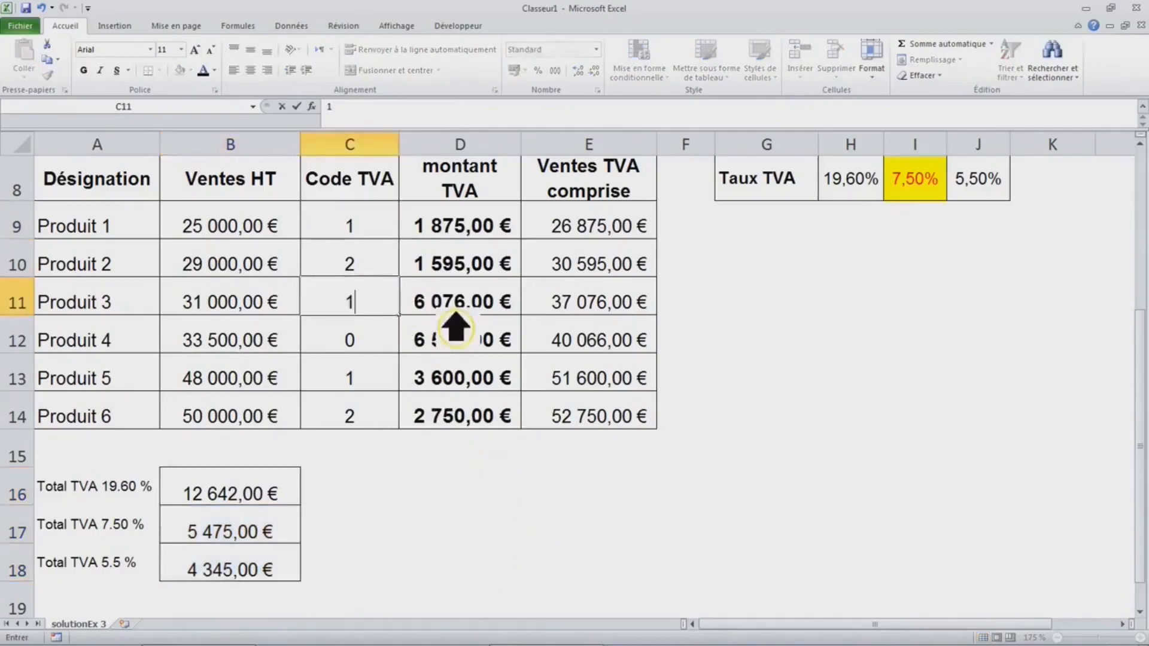
click(513, 386)
click(473, 350)
click(389, 348)
scroll(389, 348, up, 1)
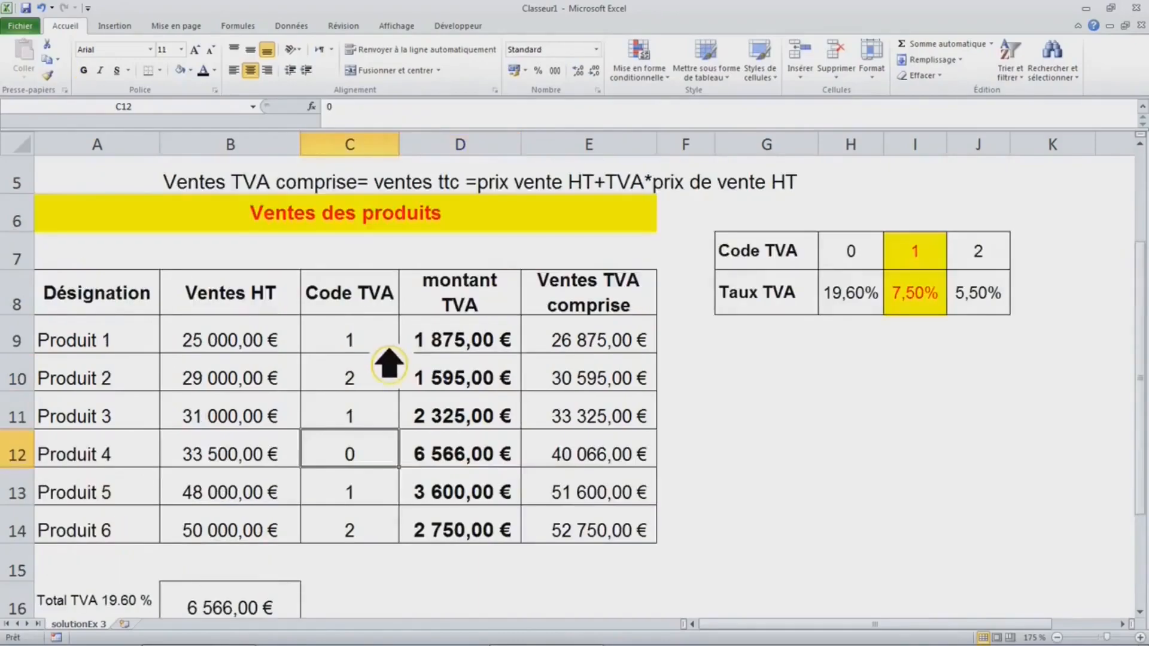
scroll(389, 365, down, 1)
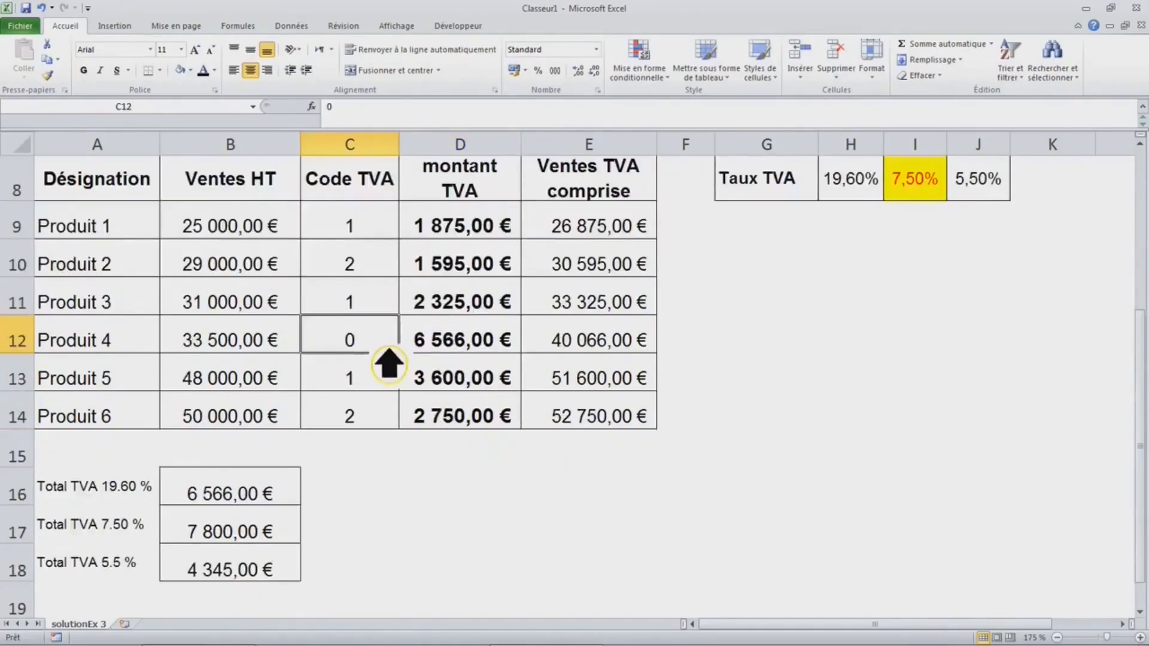
Compare Produit 4's TVA amount in D12 and its code in C12 with the Total TVA 19.60 % in B16
click(486, 378)
click(469, 349)
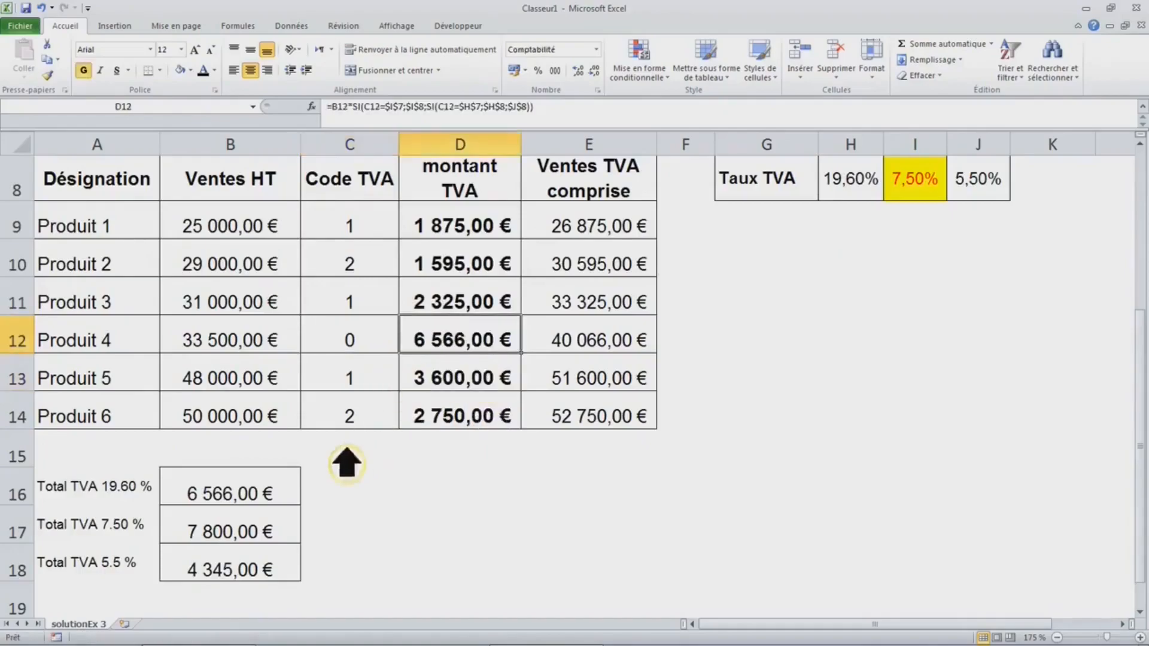
ctrl+click(266, 502)
click(293, 487)
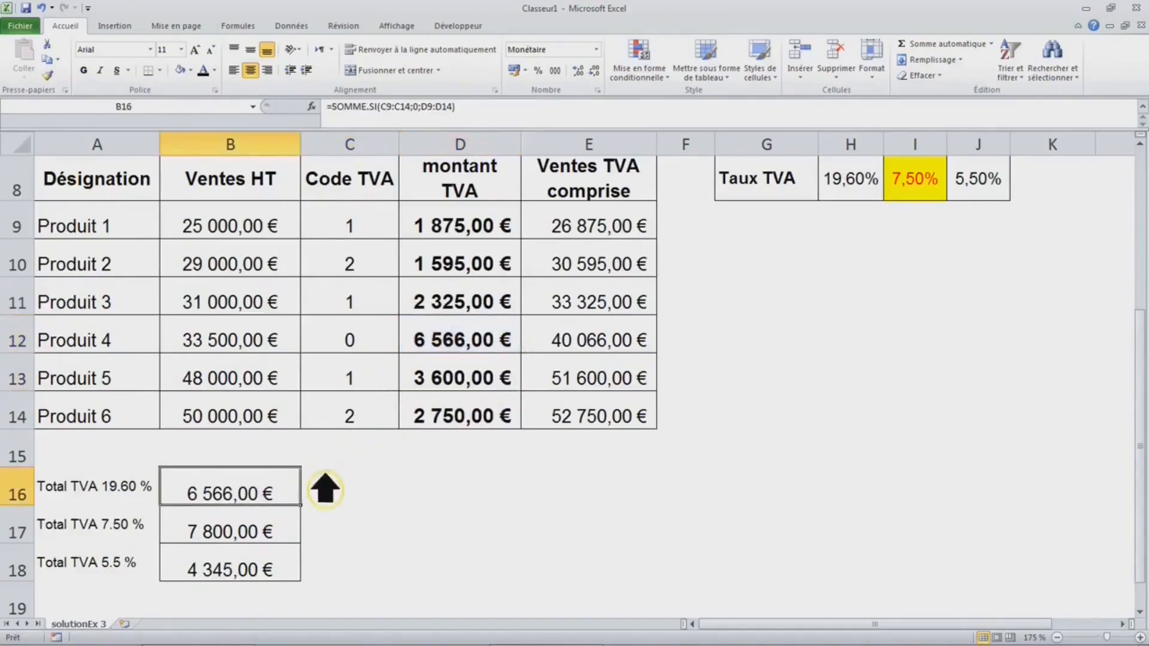
click(464, 344)
ctrl+click(287, 494)
click(374, 344)
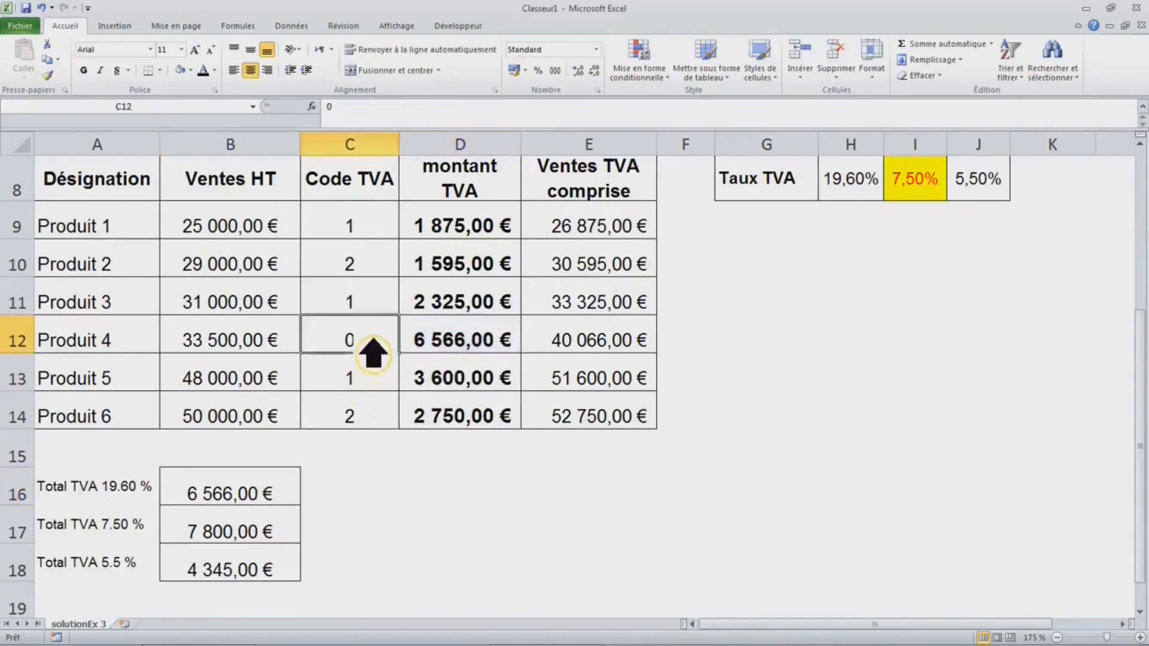
click(392, 421)
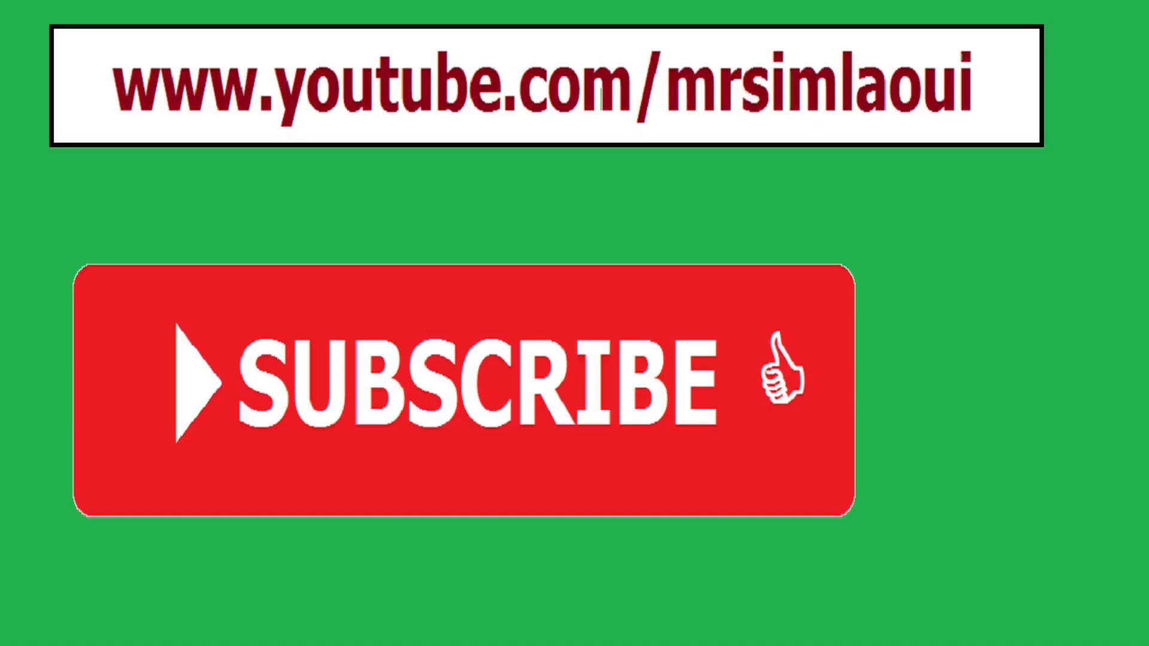